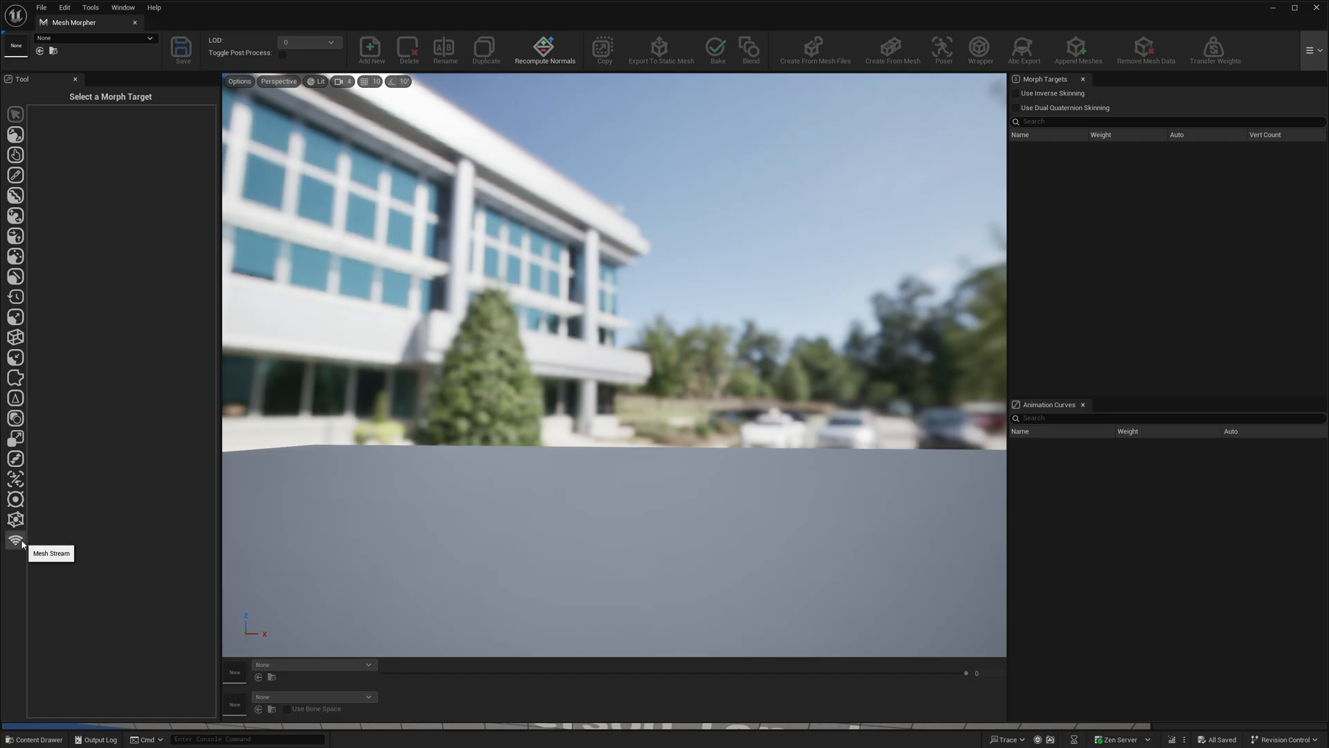
Load the SKM_Quinn skeletal mesh into Mesh Morpher
click(102, 40)
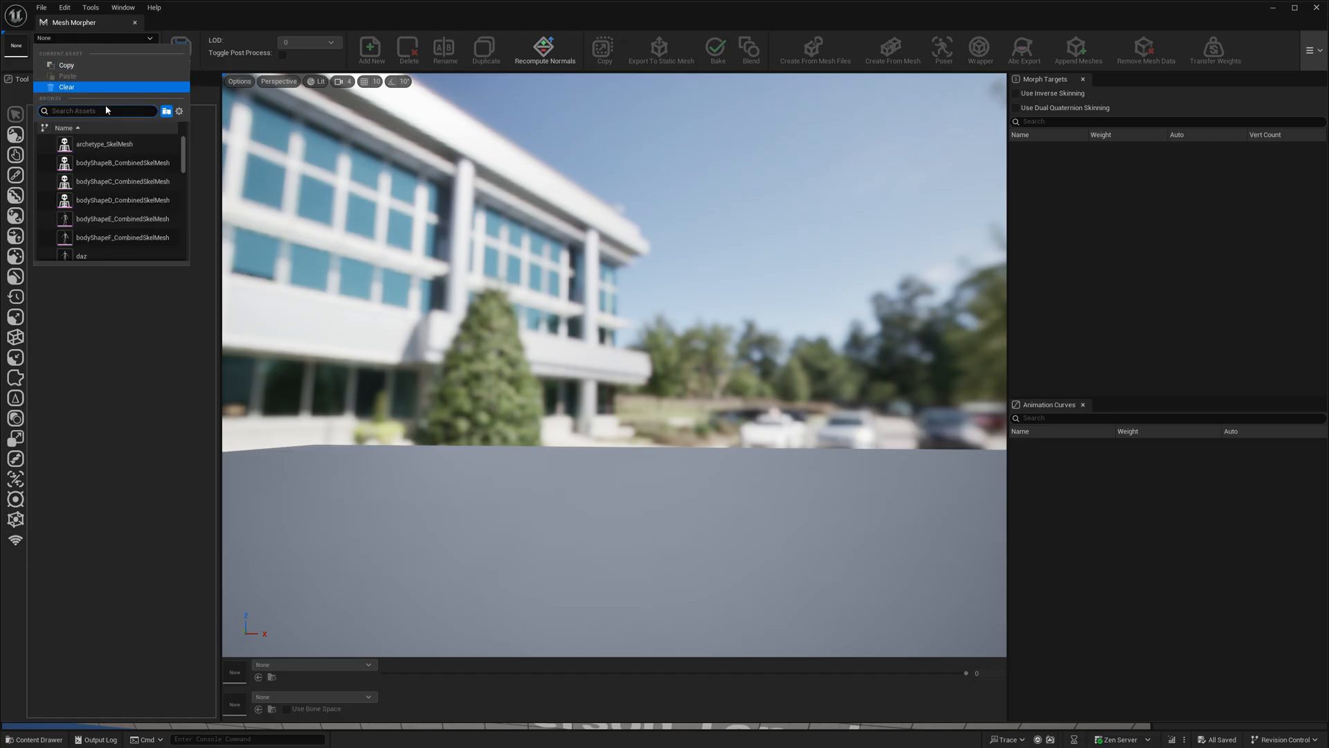
drag(182, 148, 182, 263)
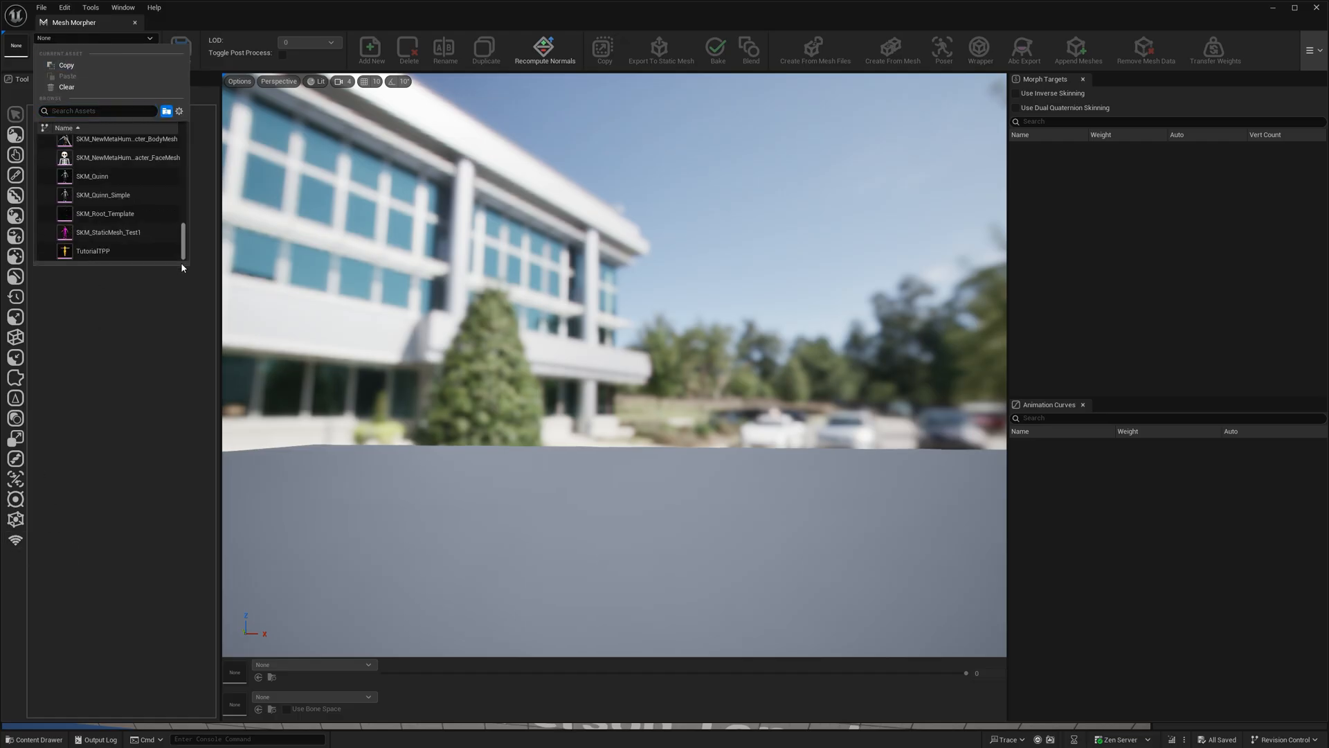
click(111, 184)
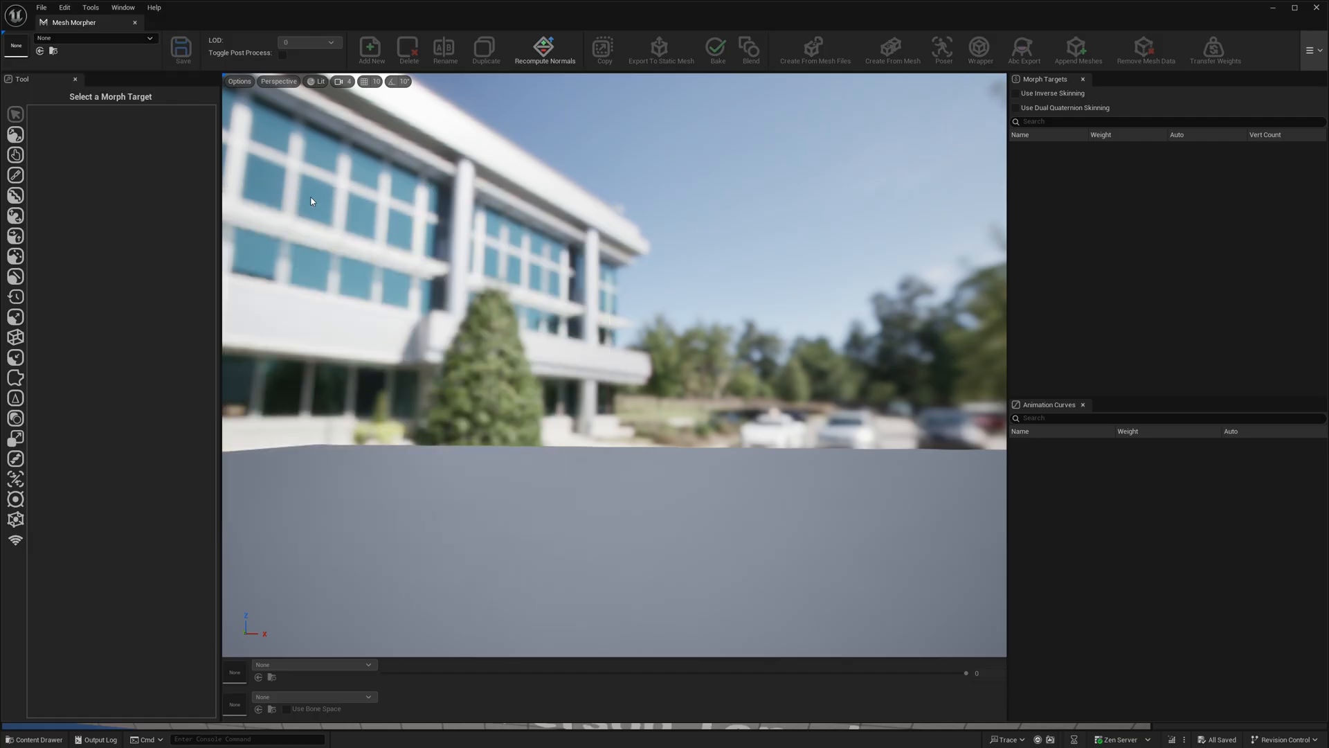
Add a new morph target named 123 and activate the Mesh Stream tool for it
right_click(1046, 239)
click(1083, 283)
text(123)
click(796, 330)
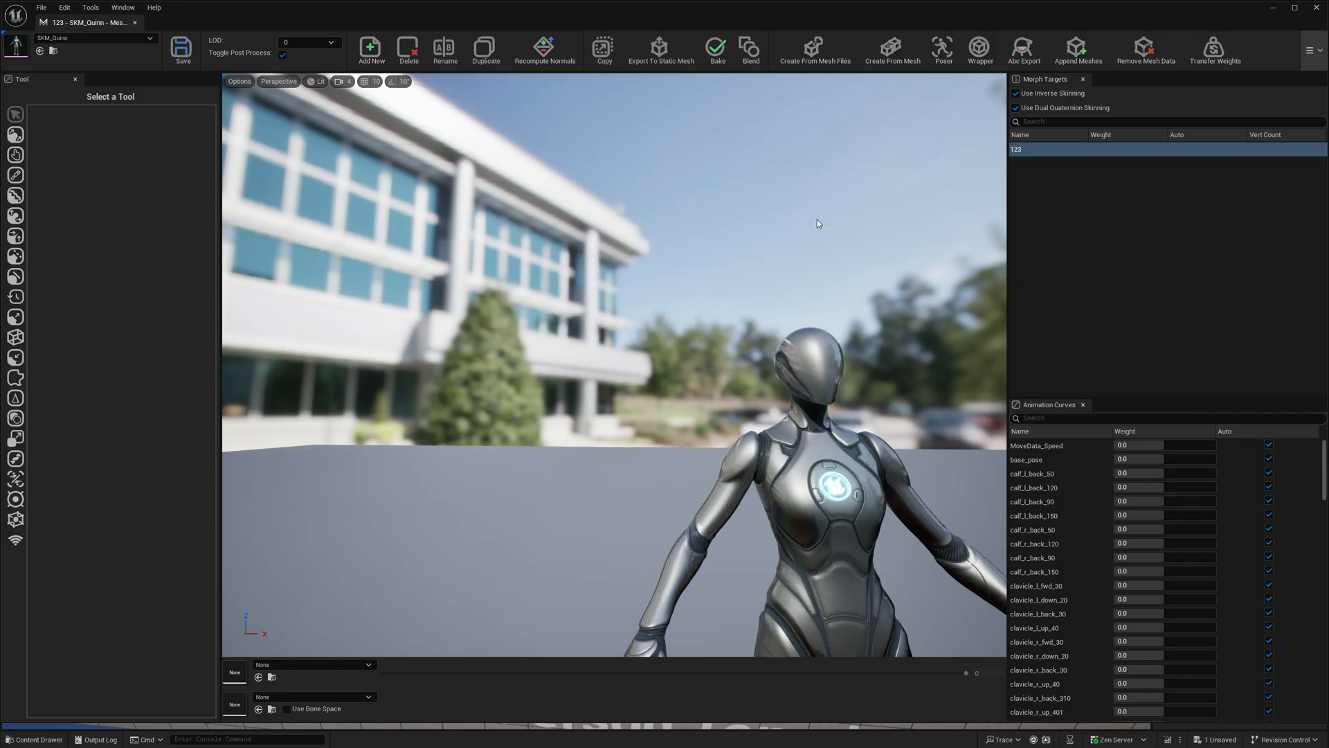
click(16, 541)
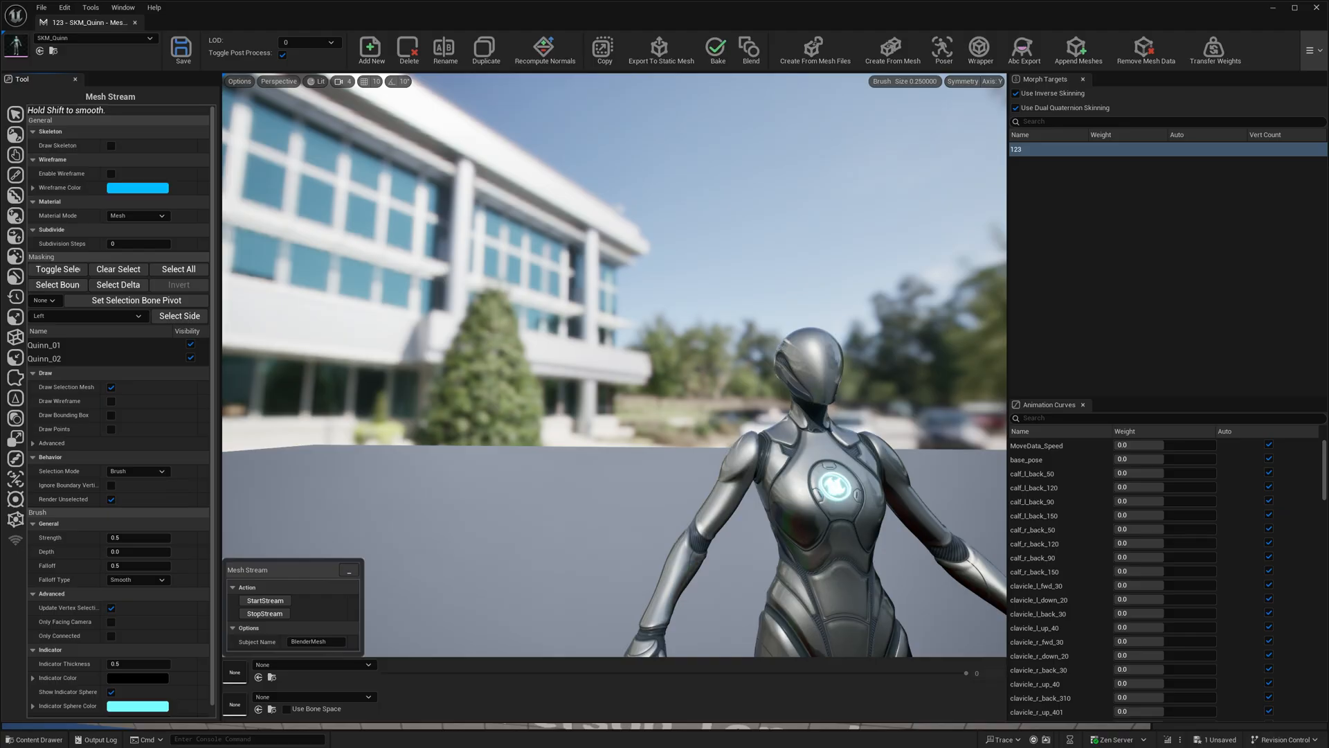
Switch to Blender, install the Blender.py add-on from the Plugins folder and enable the MeshStream add-on
key(alt+Tab)
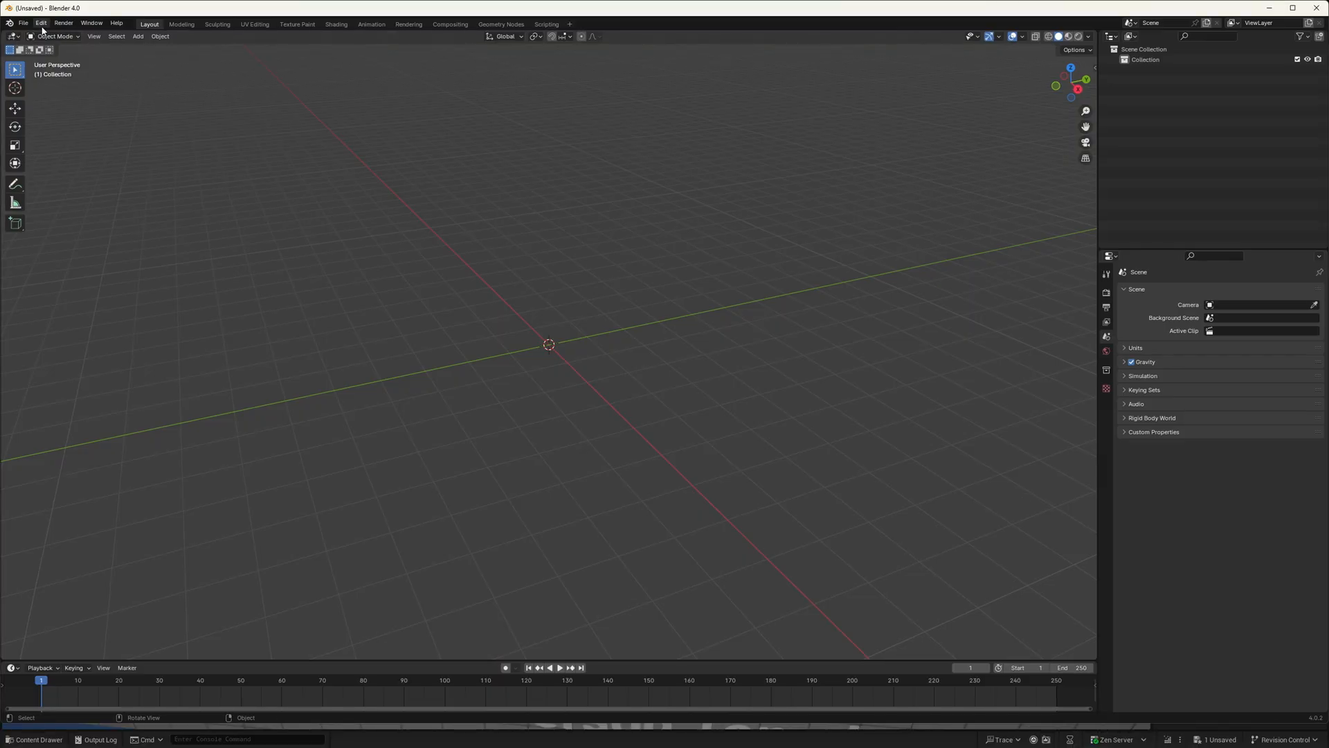
click(1095, 69)
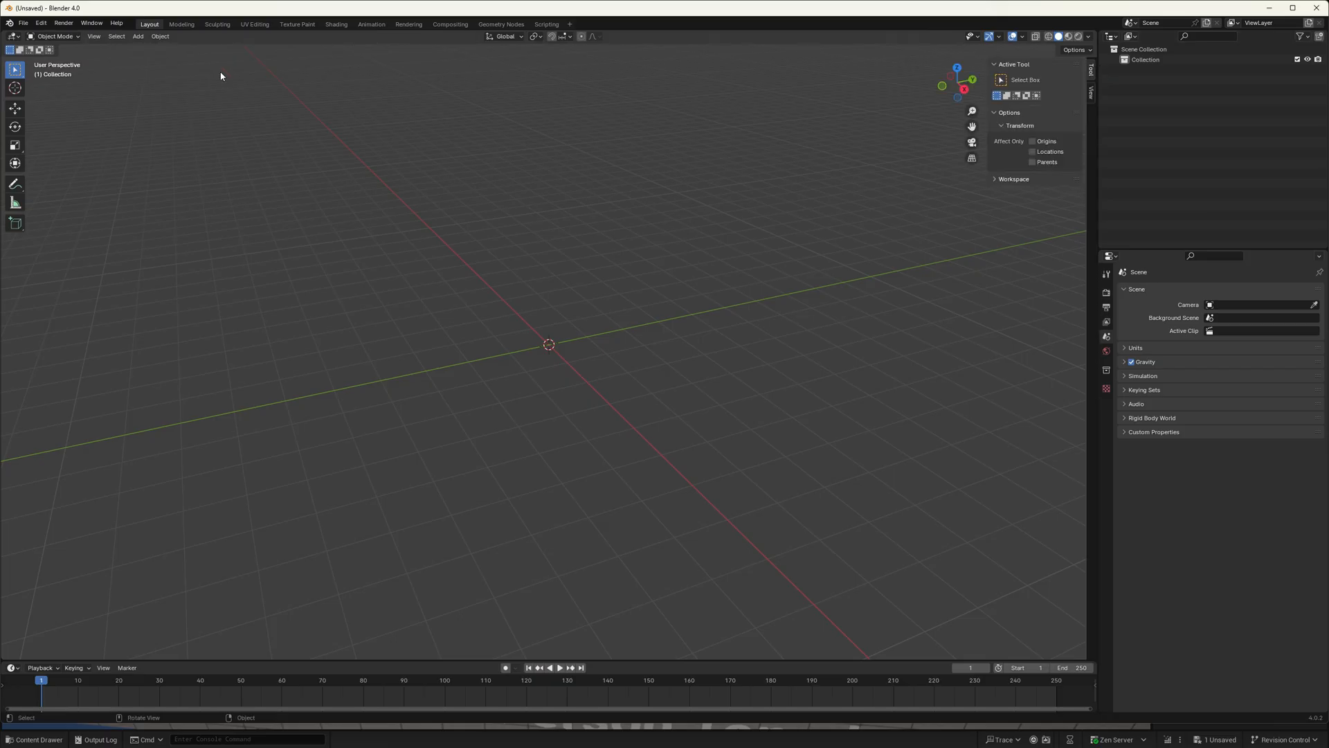
click(48, 26)
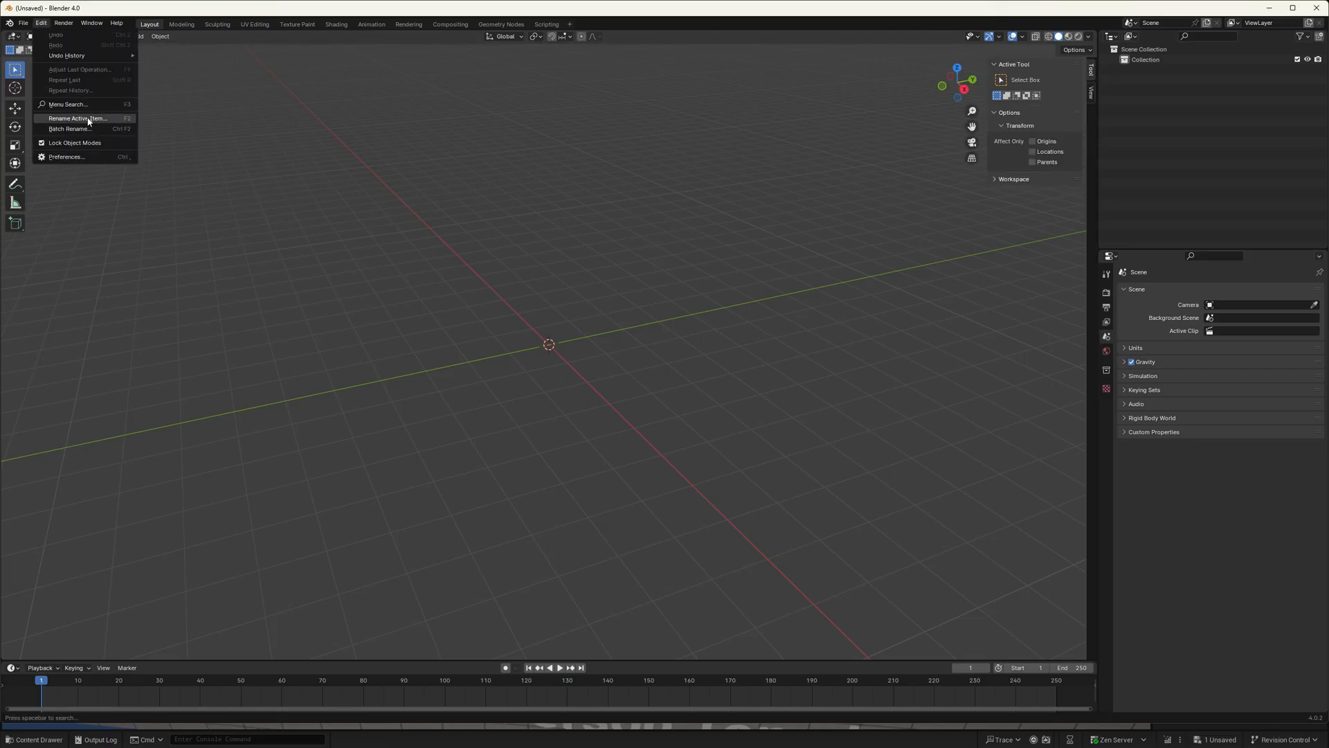
click(82, 158)
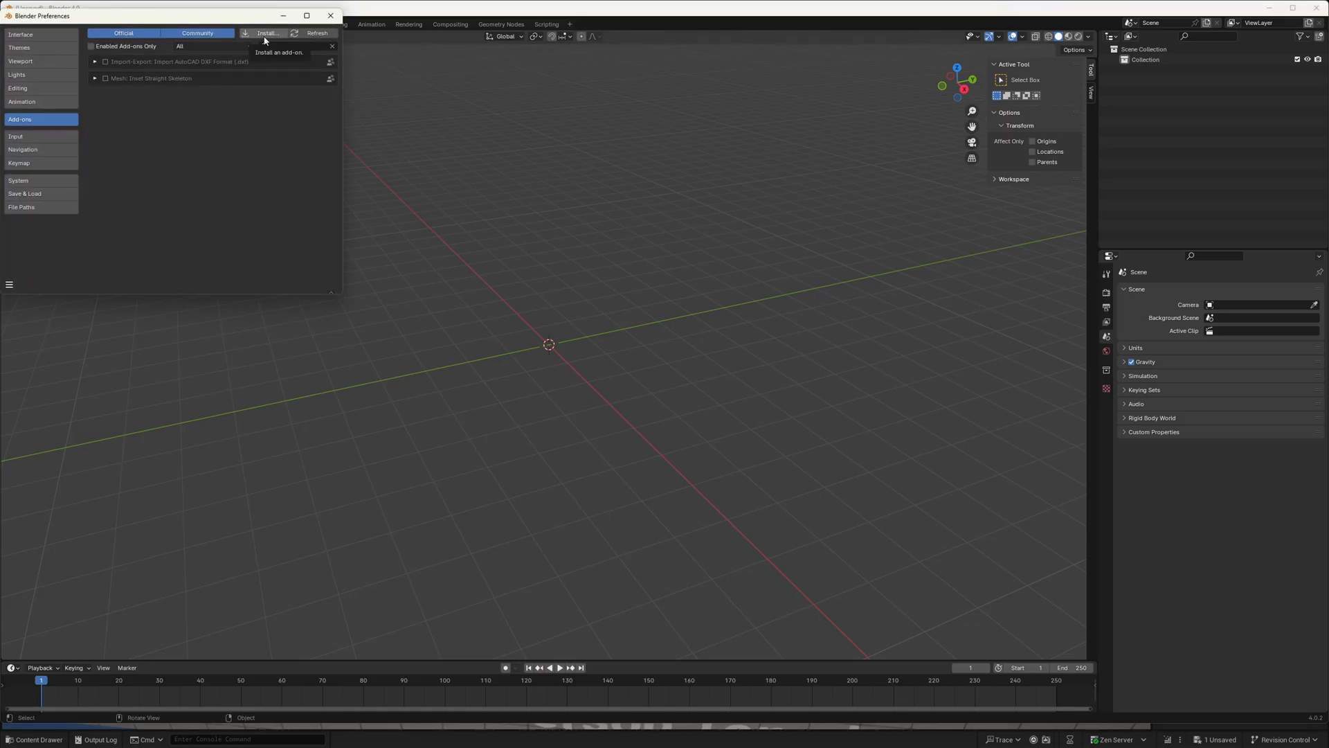
drag(209, 23, 286, 90)
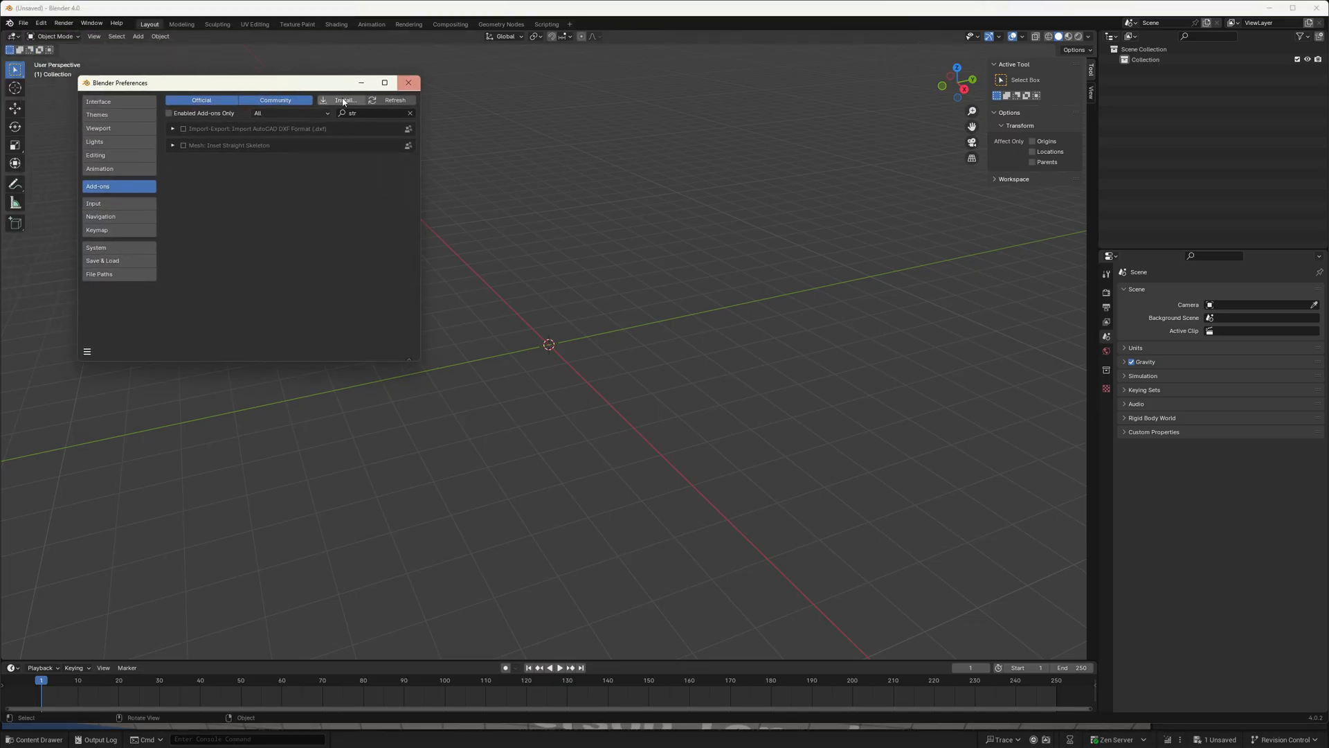
click(342, 100)
click(48, 350)
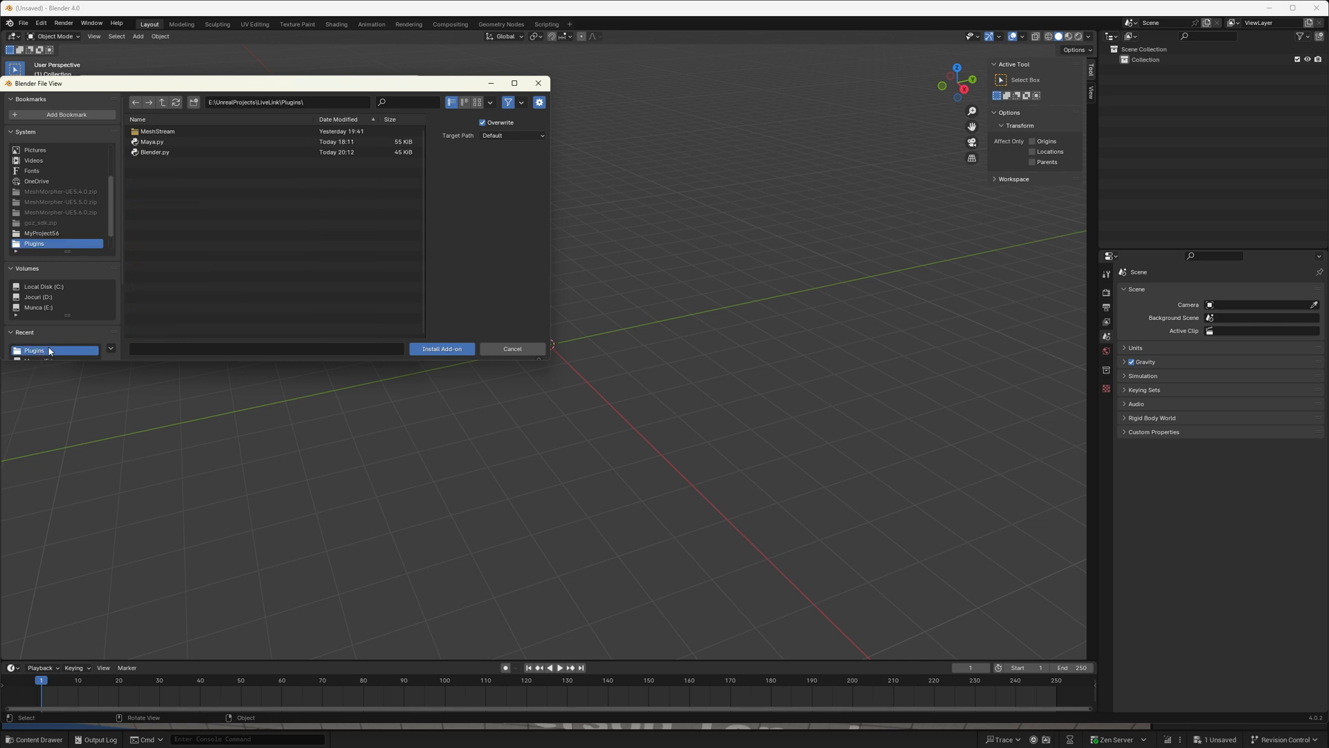
double_click(163, 153)
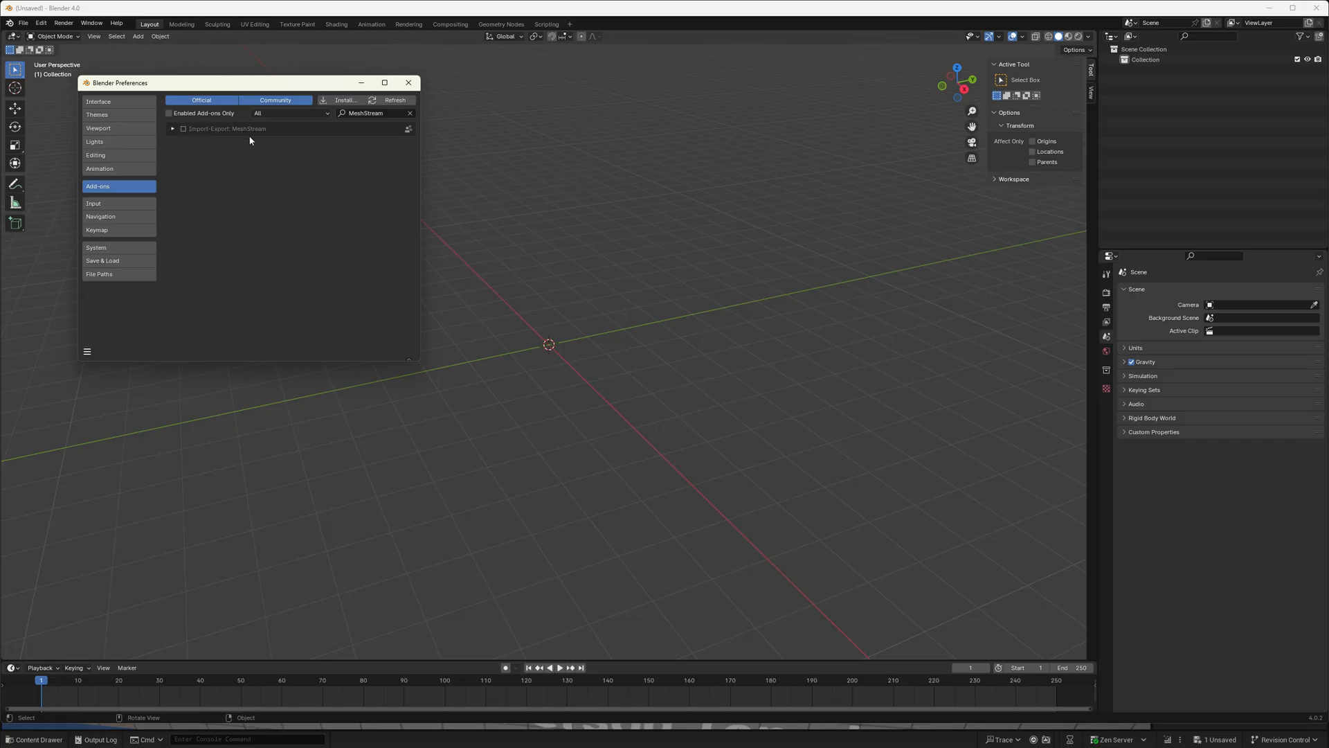
click(184, 129)
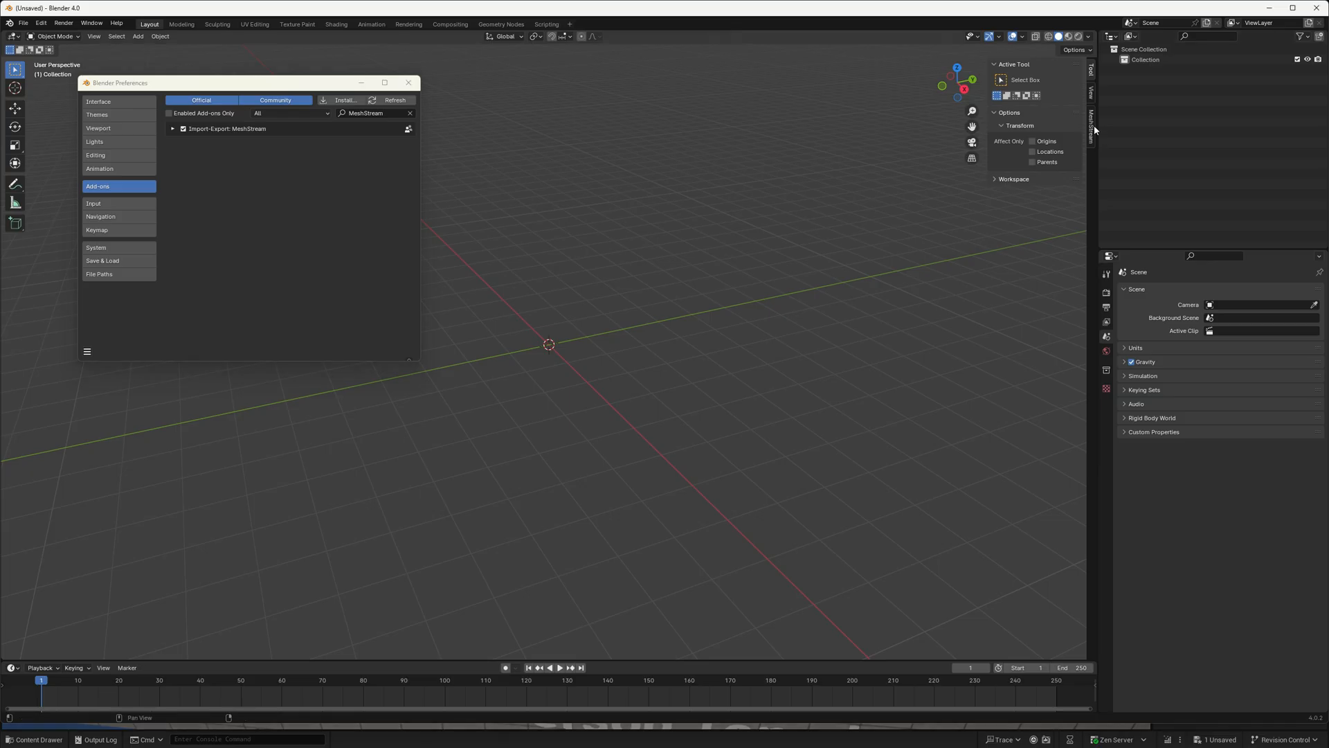
click(409, 83)
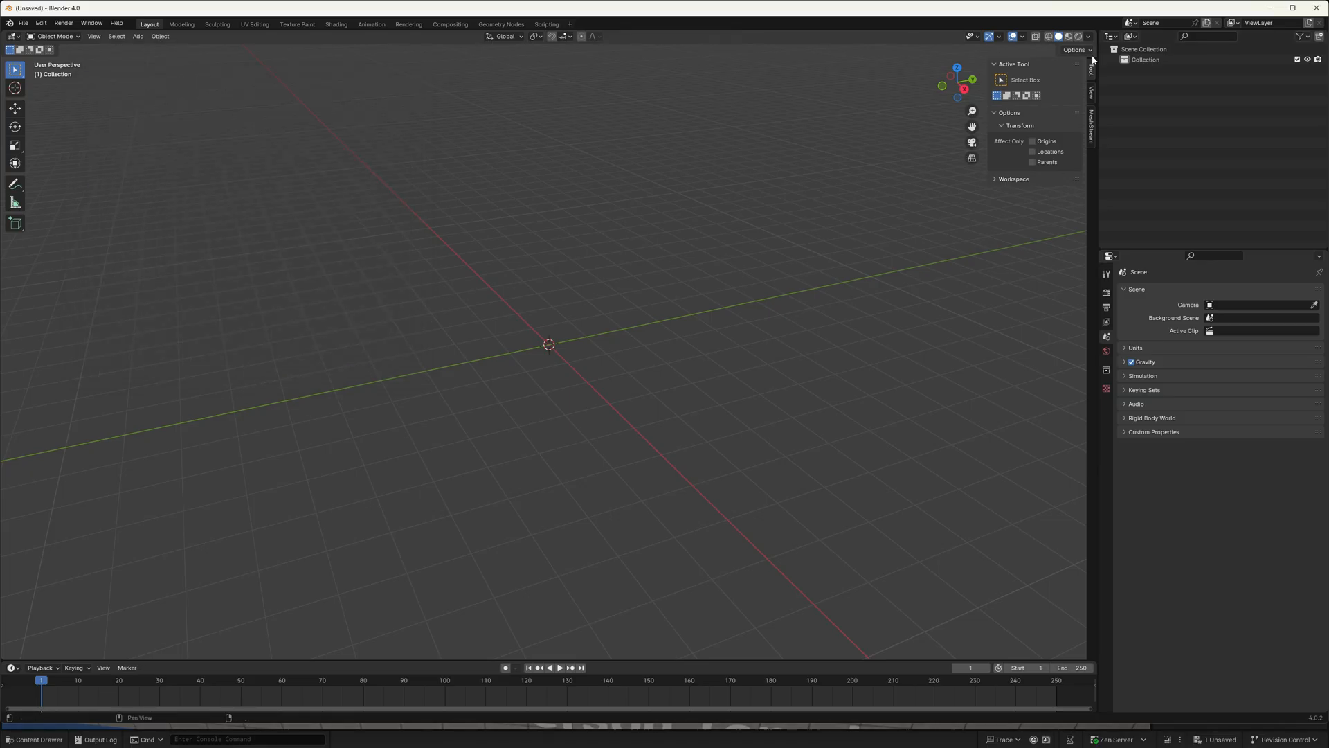
In the MeshStream connection settings, set the port to Mesh Morpher Classic (26183) and the interval to 1 second
click(1092, 124)
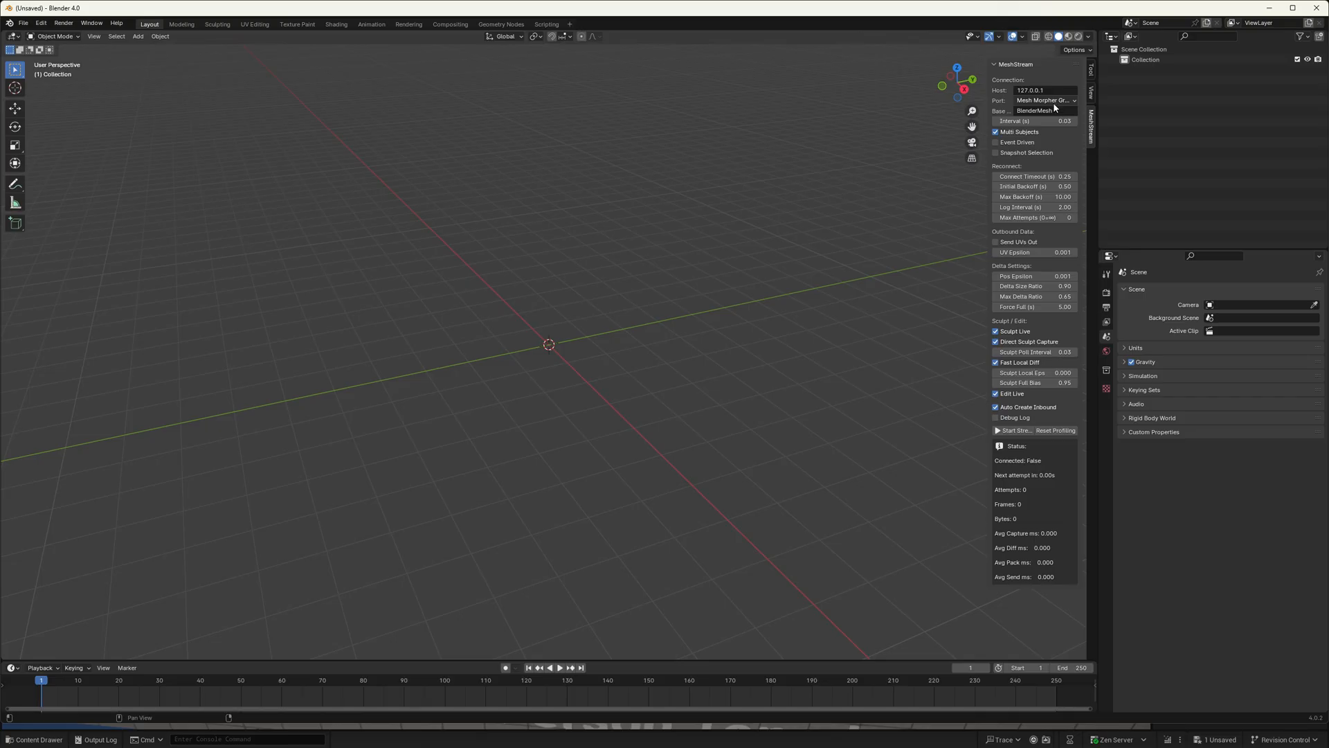
click(1029, 101)
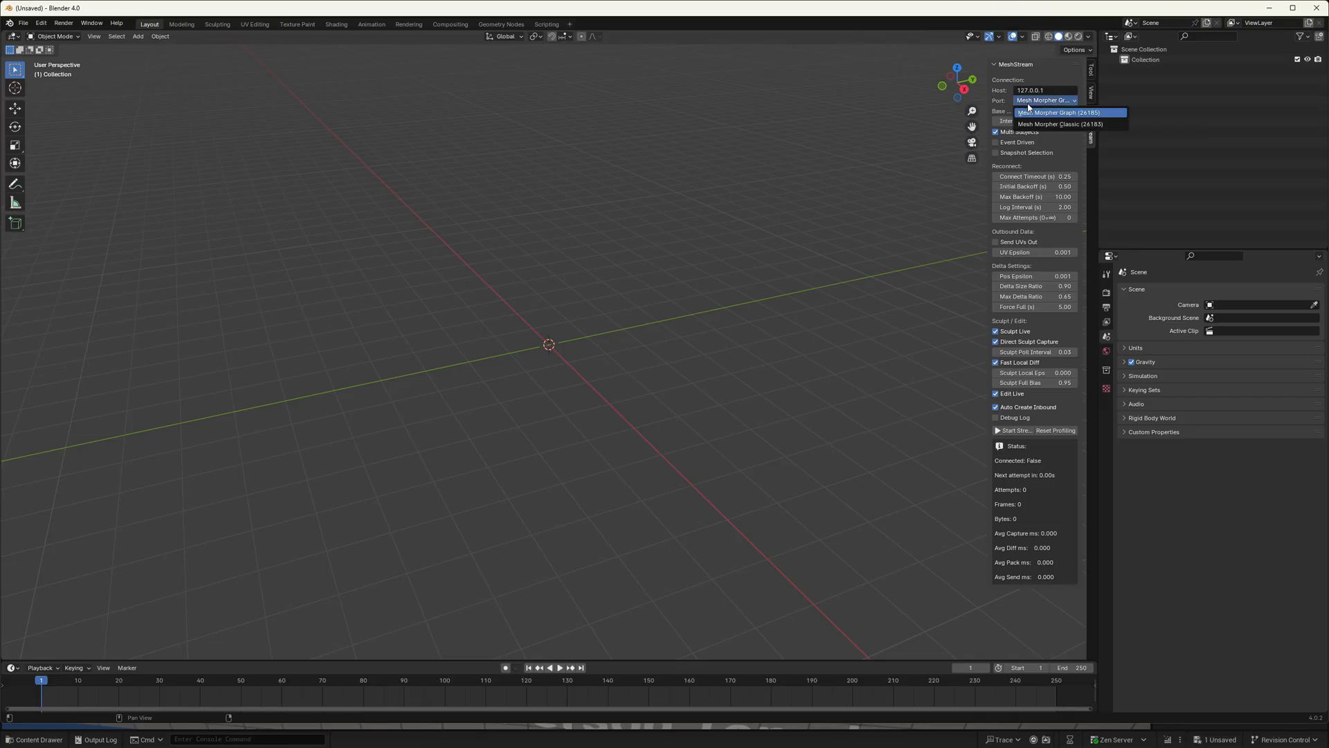
click(1067, 125)
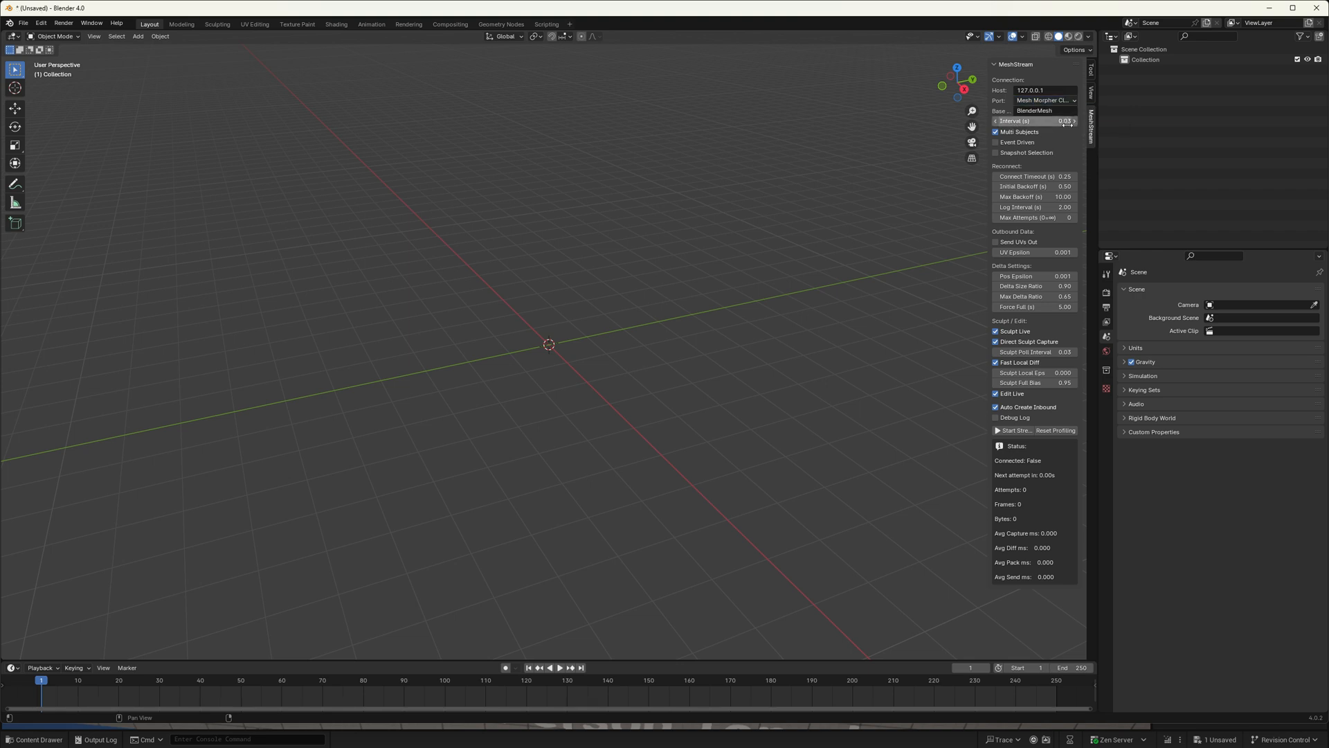
click(1067, 124)
text(1)
key(Return)
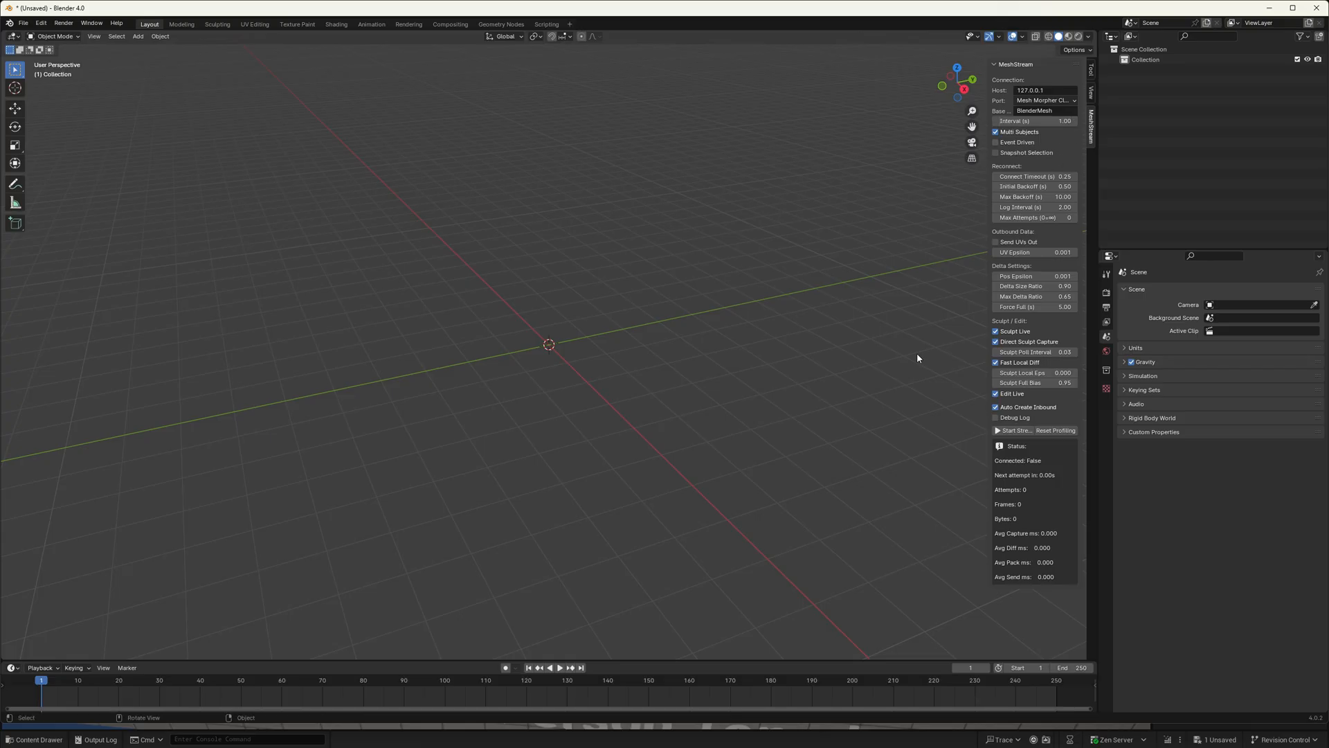
Start streaming in Blender's MeshStream add-on, and switch to Unreal Engine to start the stream in the Mesh Stream tool
click(895, 736)
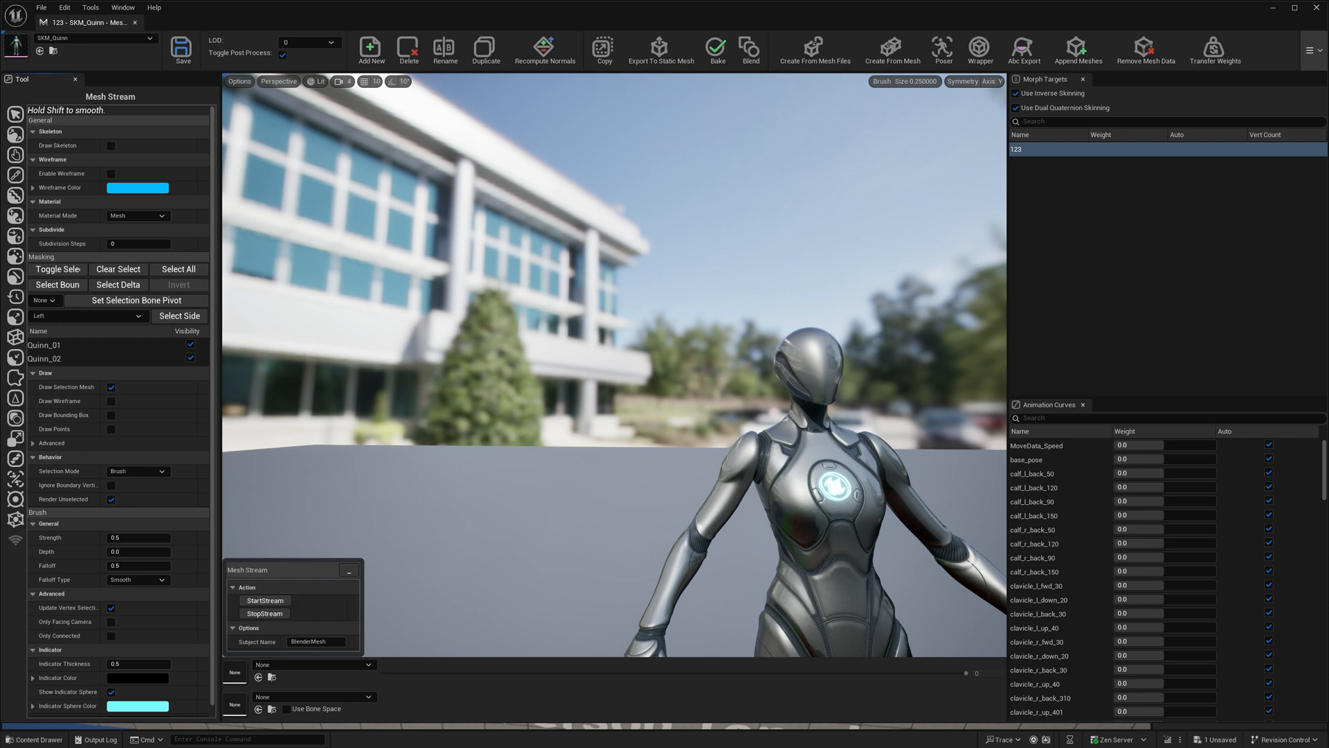
key(alt+Tab)
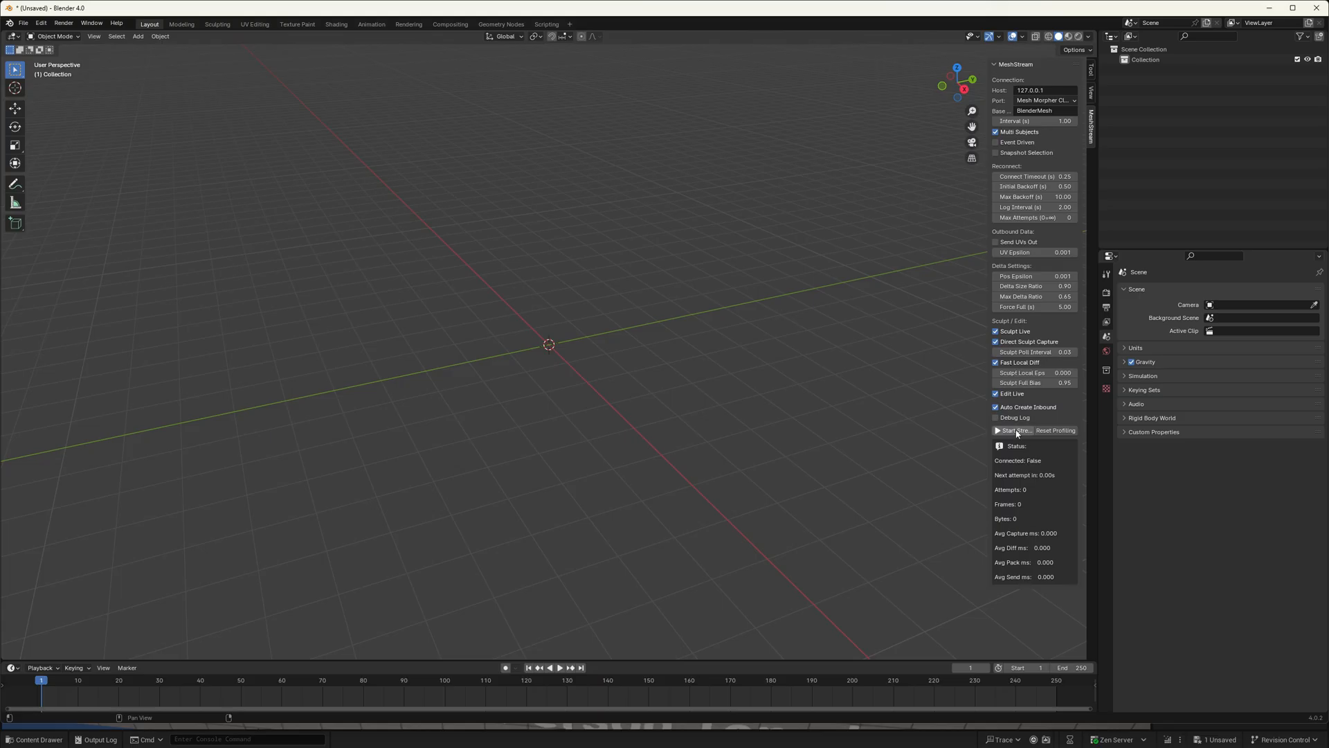
drag(990, 384, 910, 383)
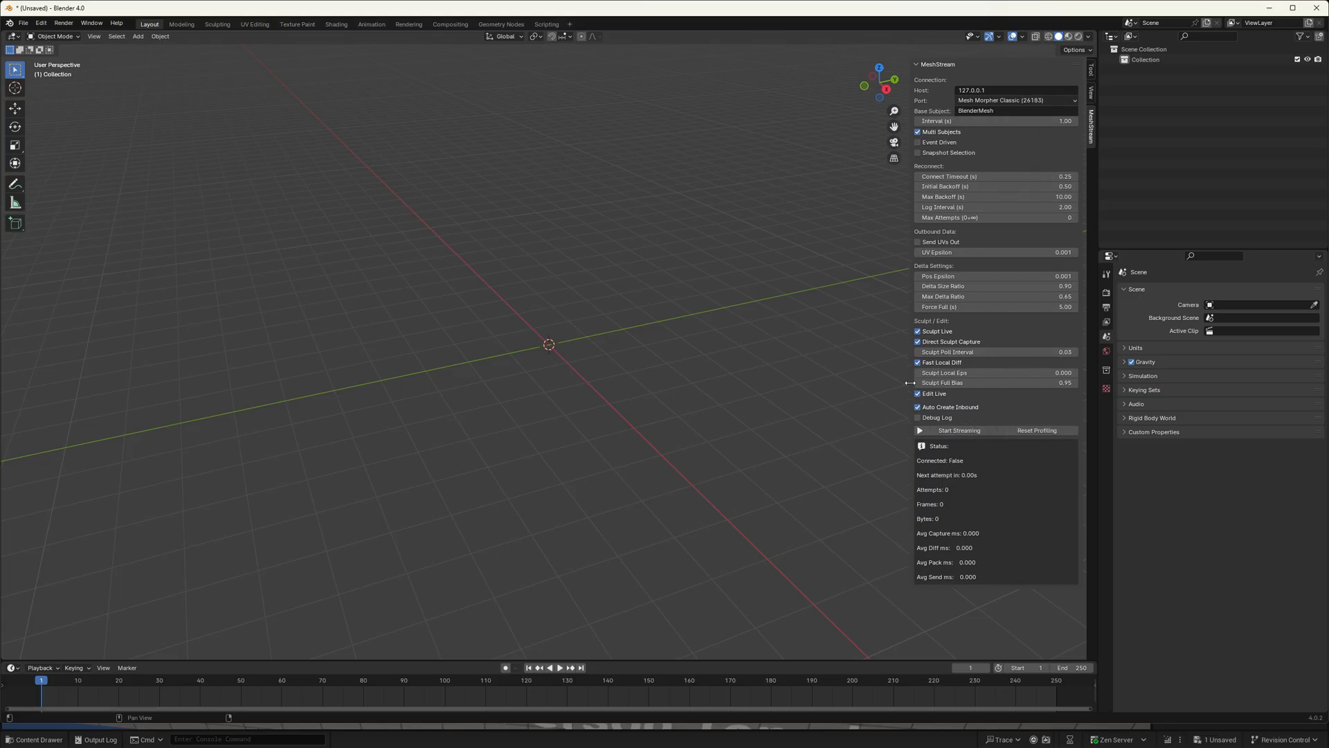
click(962, 432)
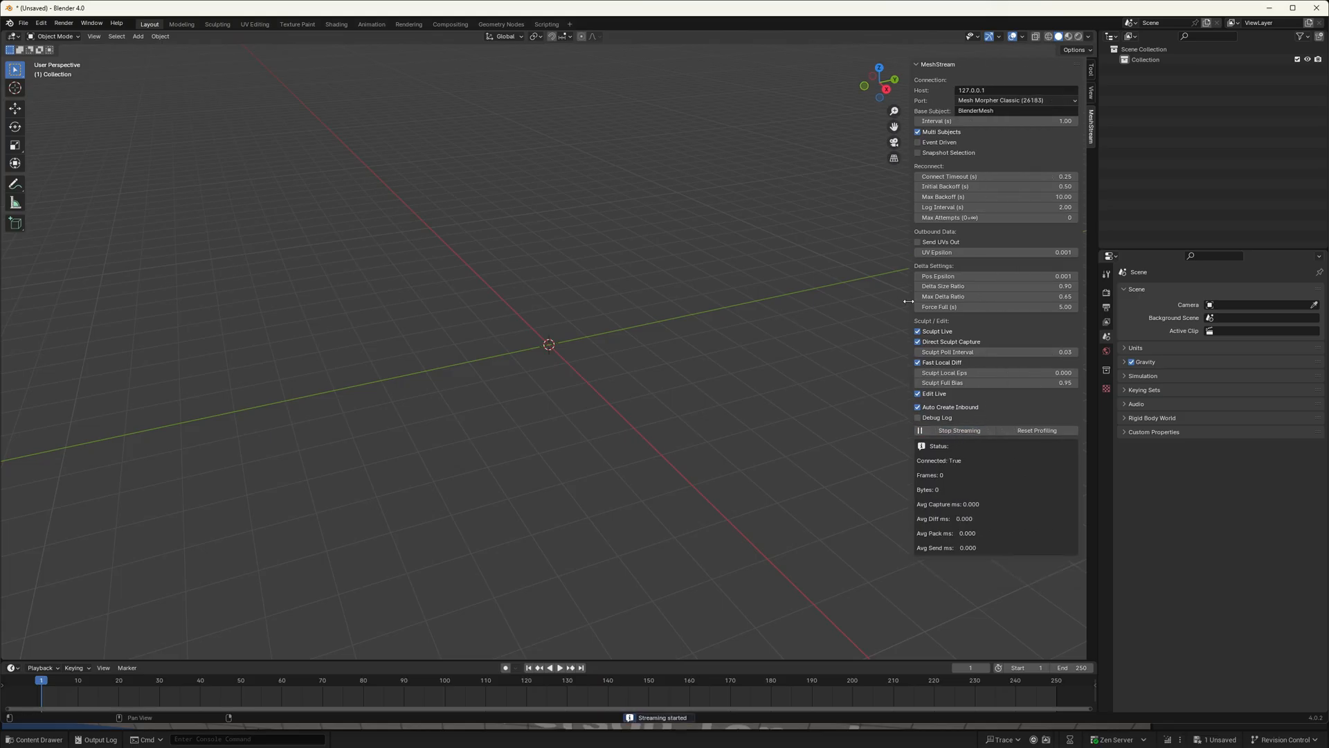
click(1270, 8)
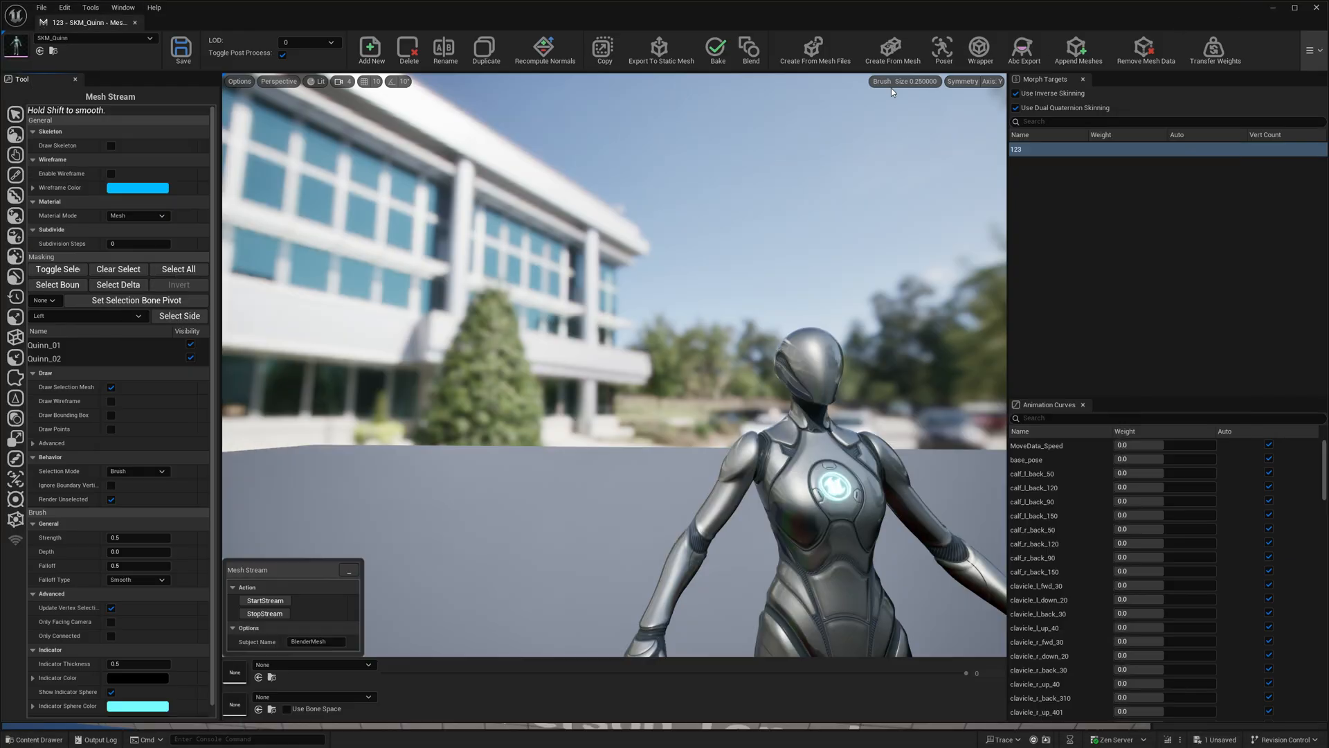
click(267, 601)
Switch to Blender, examine the streamed BlenderMesh figure and its mesh data from the front, and select the BlenderMesh object
key(alt+Tab)
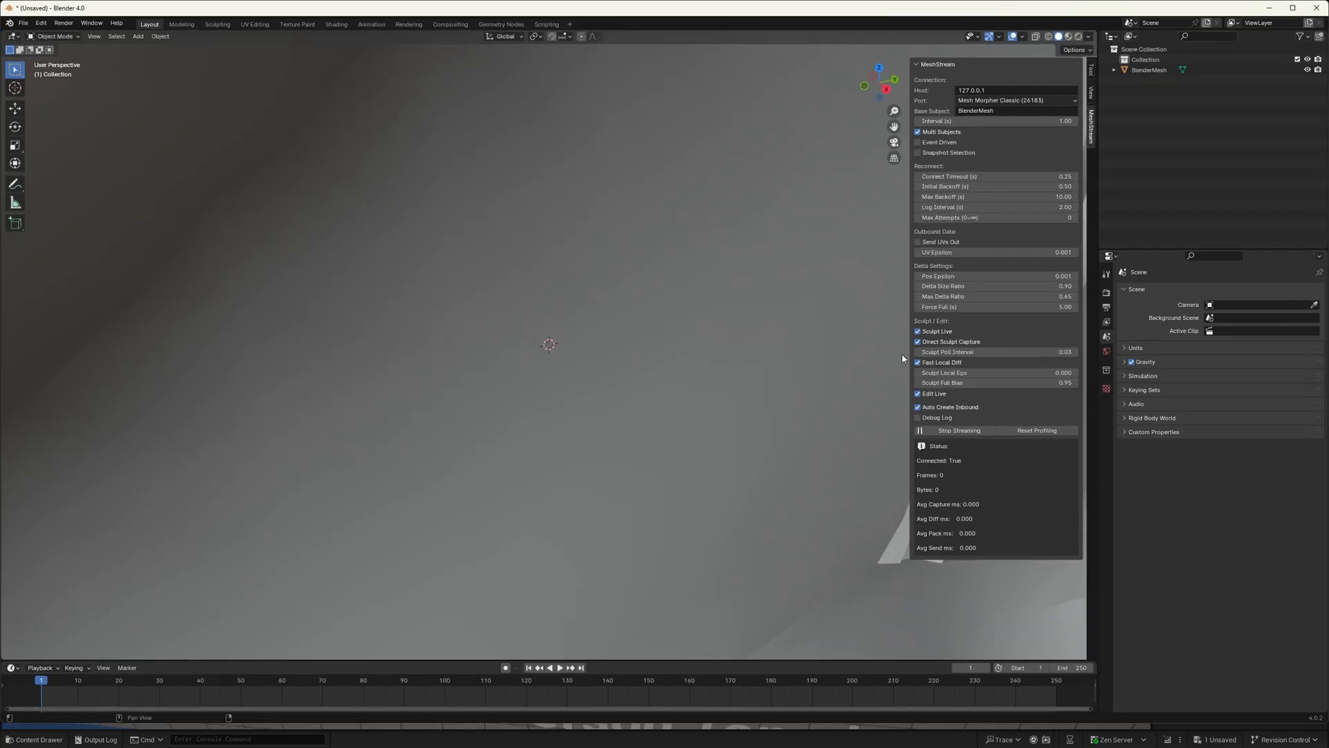
scroll(734, 280, down, 12)
scroll(720, 272, down, 8)
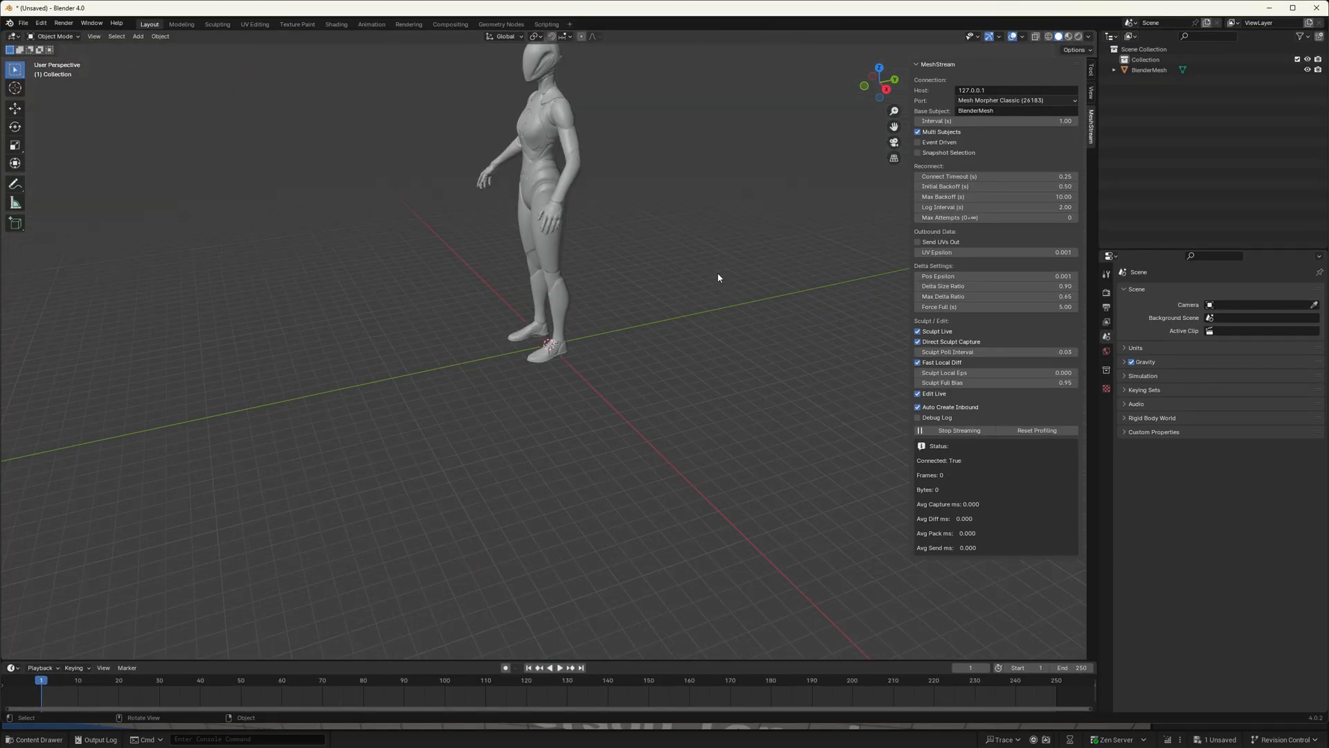
scroll(709, 264, up, 2)
drag(871, 86, 894, 86)
scroll(624, 225, up, 5)
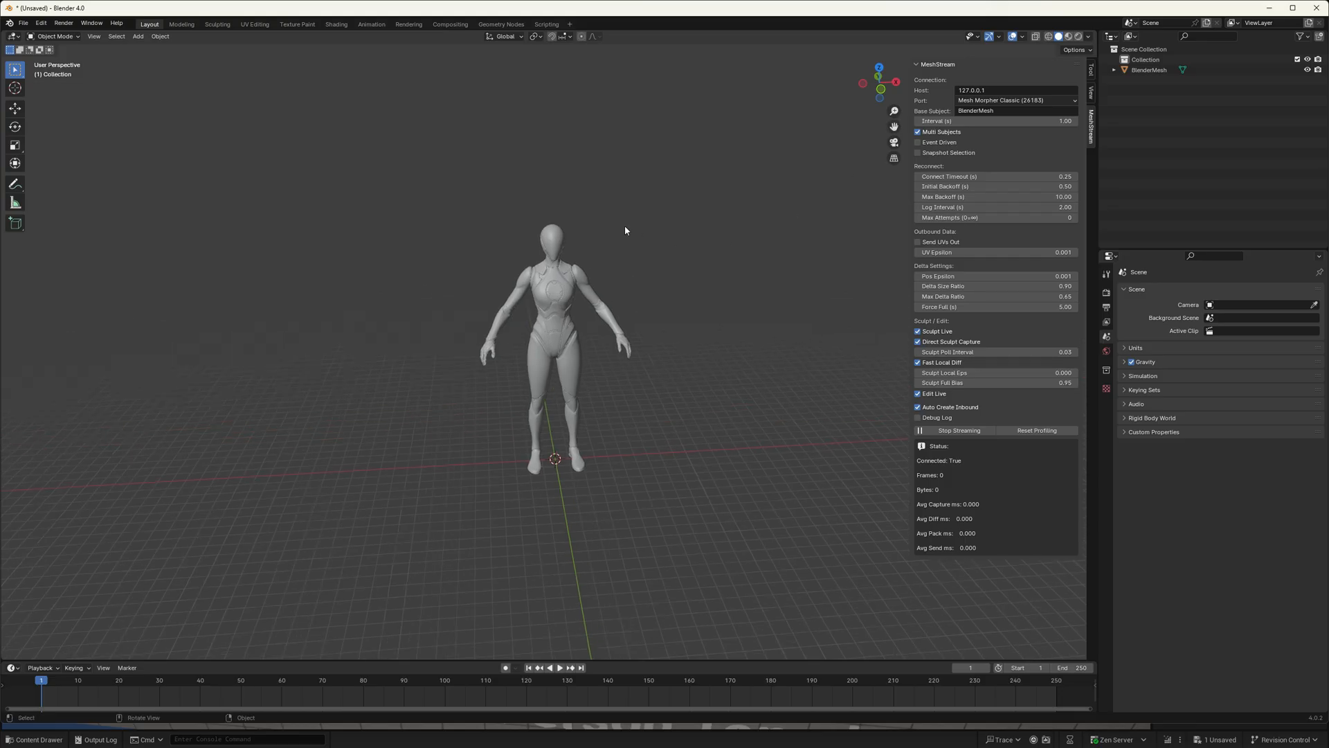
drag(879, 83, 892, 83)
click(1114, 70)
click(1167, 81)
click(1125, 80)
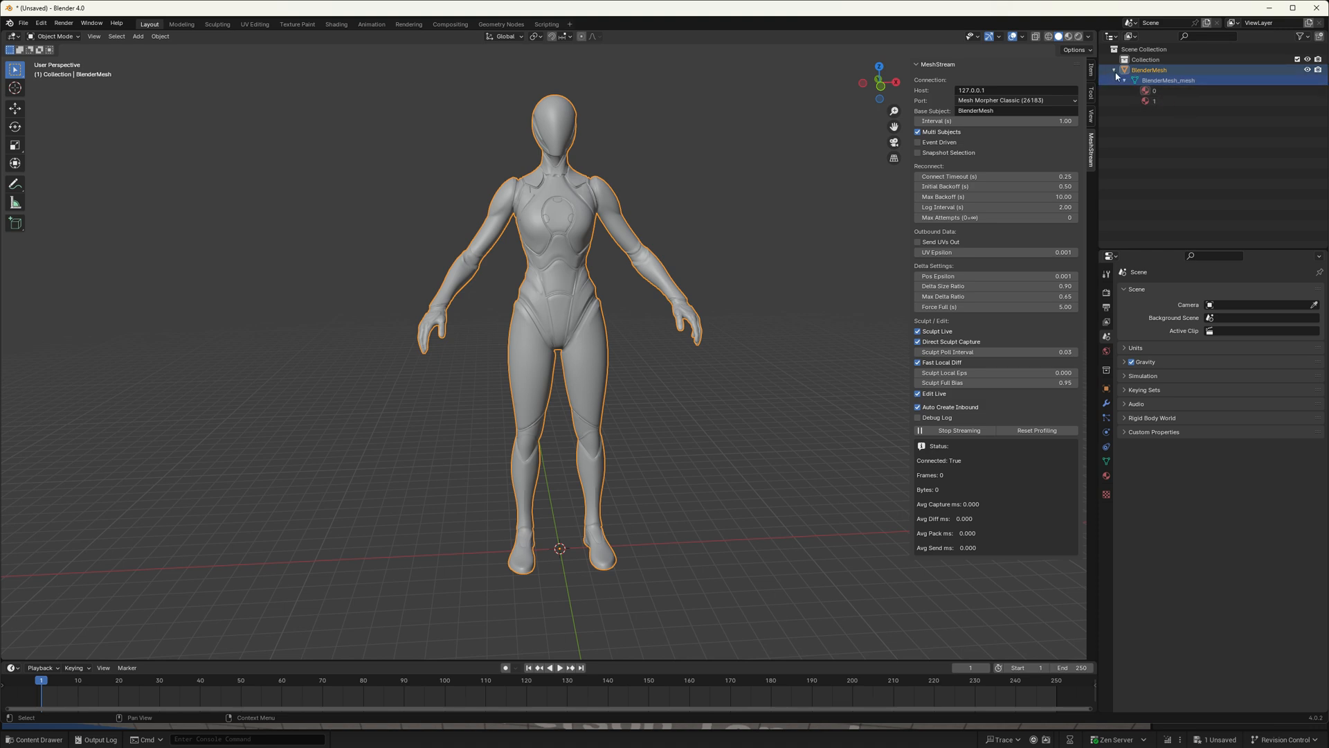
click(1114, 70)
click(1150, 71)
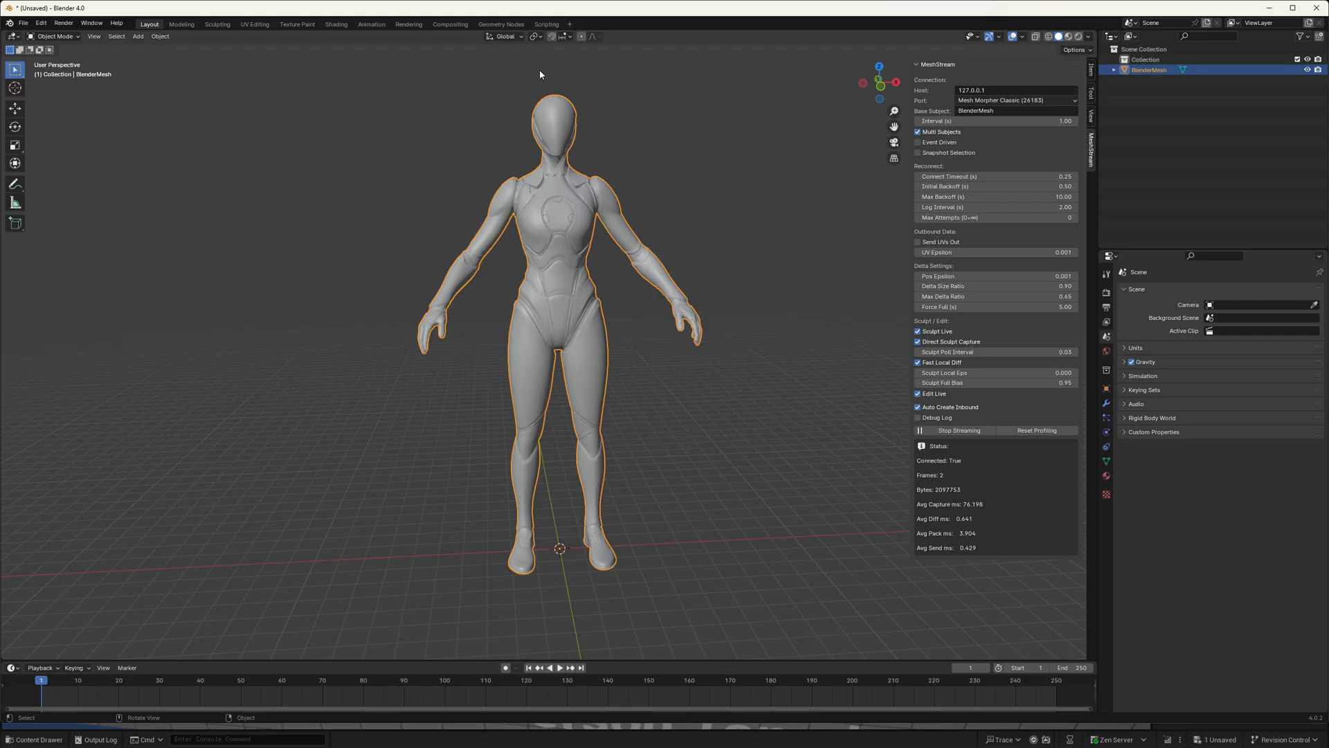
Enter Sculpt Mode and pull both shoulders of the figure outward into points with the Grab brush
click(54, 36)
click(60, 72)
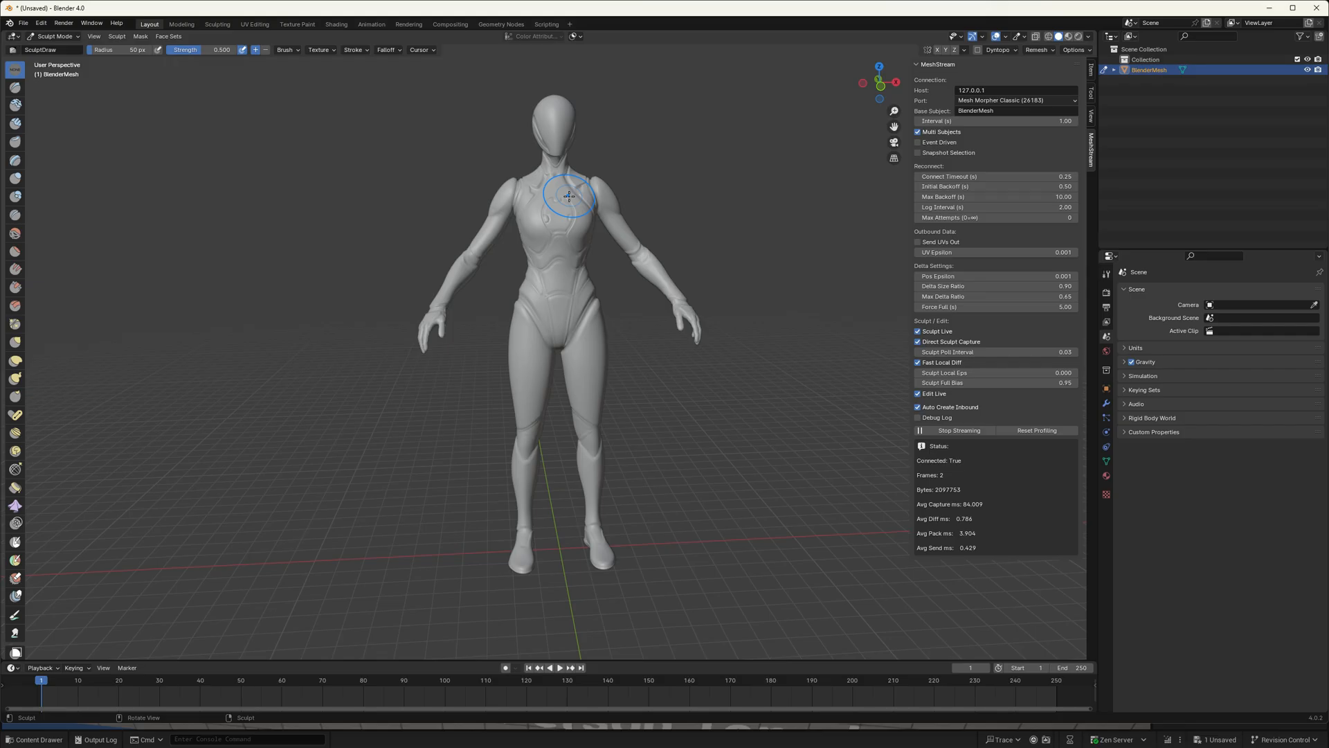
drag(508, 193, 488, 192)
click(15, 342)
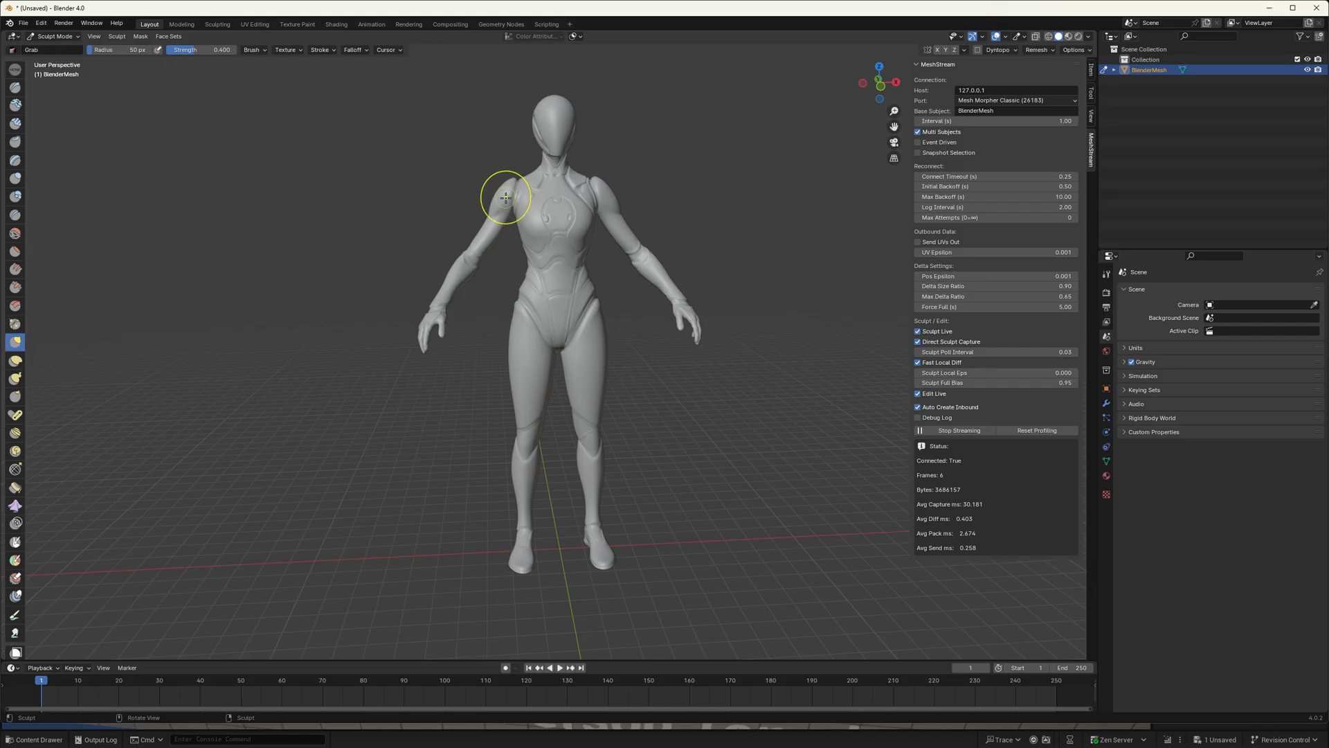
drag(505, 196, 458, 181)
drag(614, 202, 673, 173)
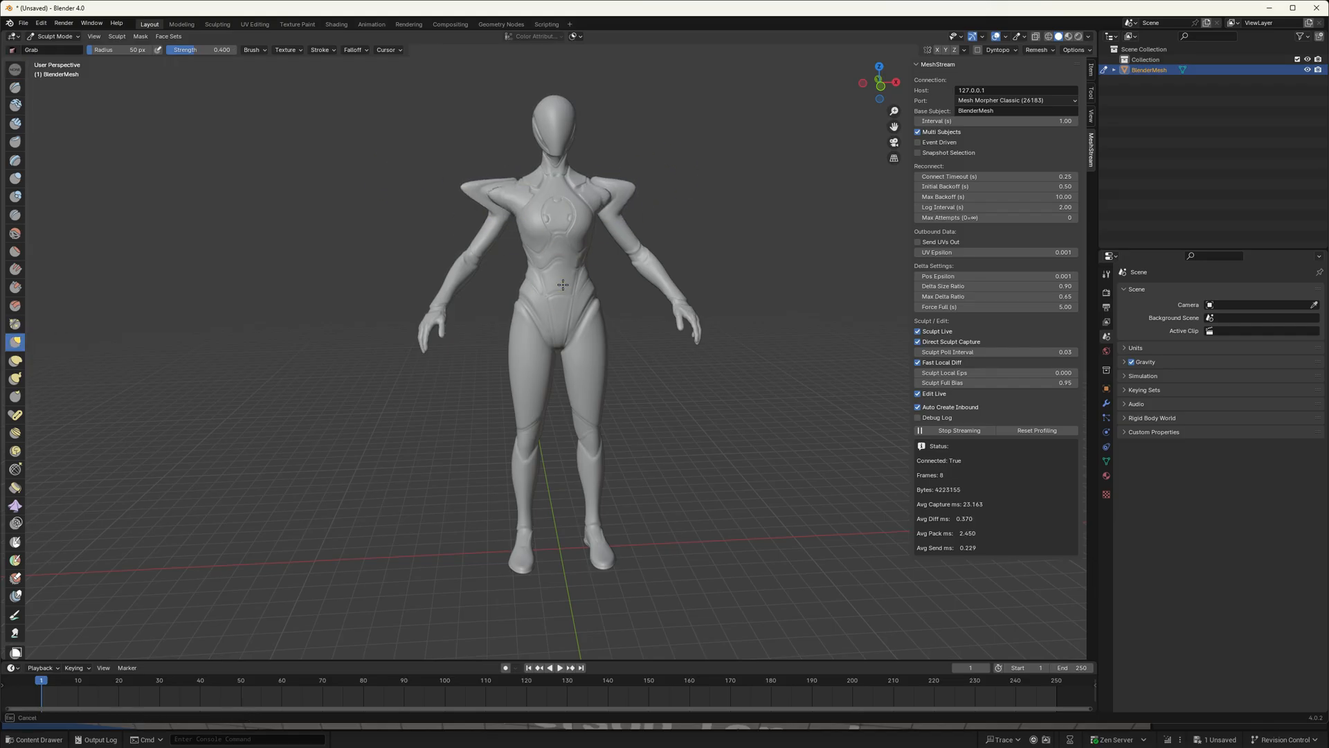
Pull the hips and thighs outward on both sides of the figure with the Grab brush
drag(523, 326, 499, 356)
drag(592, 340, 628, 383)
drag(525, 395, 500, 403)
drag(585, 404, 623, 401)
Reshape the figure's head with the Grab brush, stretching its upper part sideways and pulling the face downward
mouse_move(545, 116)
mouse_down()
mouse_move(506, 100)
mouse_move(618, 111)
mouse_move(509, 107)
mouse_up()
drag(543, 115, 492, 117)
drag(562, 124, 554, 152)
mouse_move(553, 140)
mouse_down()
mouse_move(557, 160)
mouse_move(583, 154)
mouse_up()
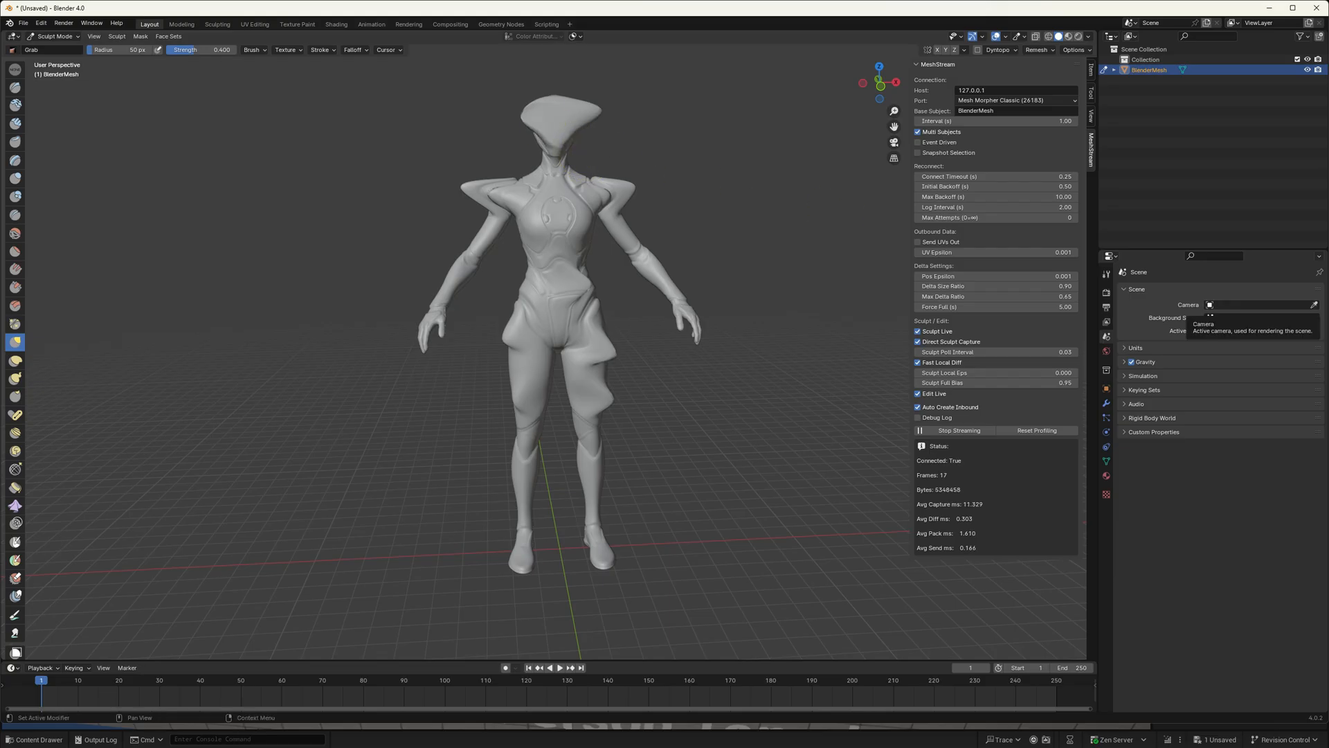
Switch to Unreal Engine, inspect the deformed Quinn mesh and stop the mesh stream
key(alt+Tab)
right_drag(958, 480, 997, 529)
key(s)
key(w)
right_drag(852, 481, 899, 458)
key(a)
right_drag(658, 359, 658, 359)
key(w)
key(s)
key(d)
click(274, 614)
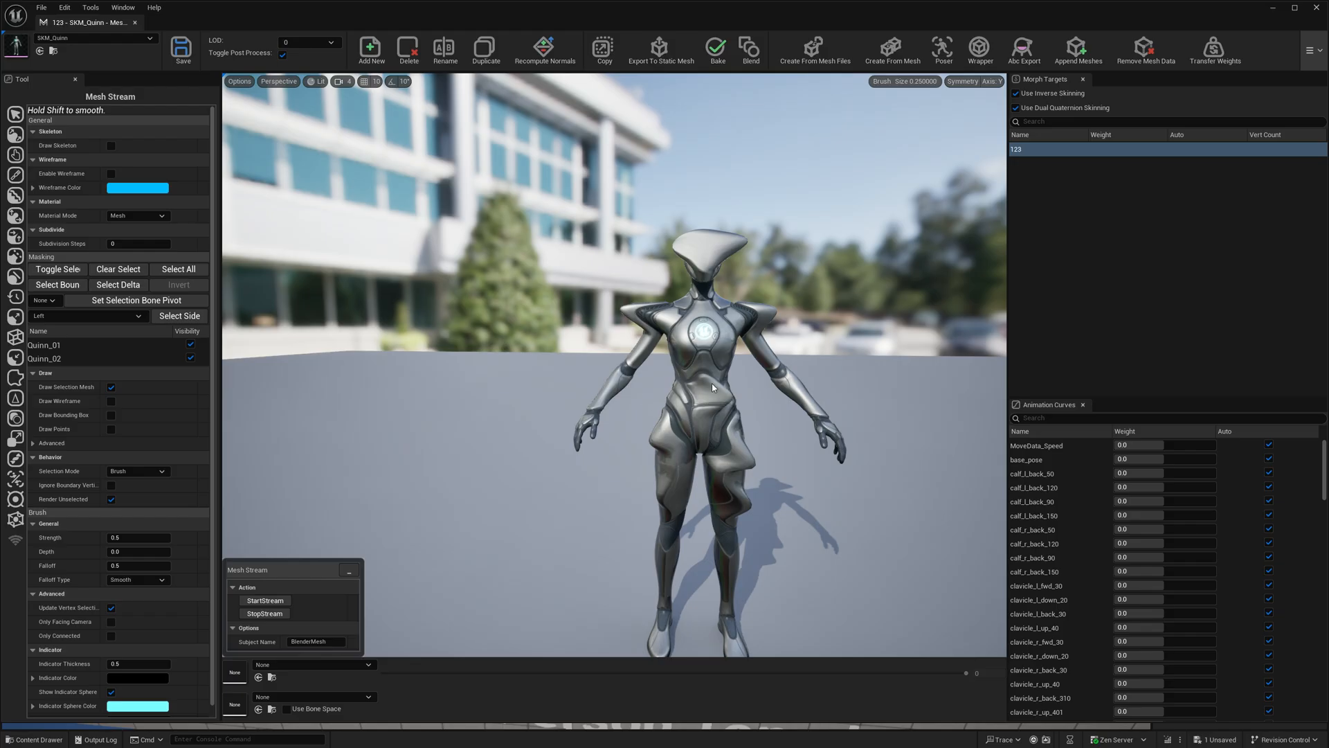
Undo the streamed sculpt deformation on the Quinn mesh and redo it
key(q)
mouse_move(712, 384)
right_down()
mouse_move(720, 398)
mouse_move(722, 374)
mouse_move(723, 386)
right_up()
key(s)
key(w)
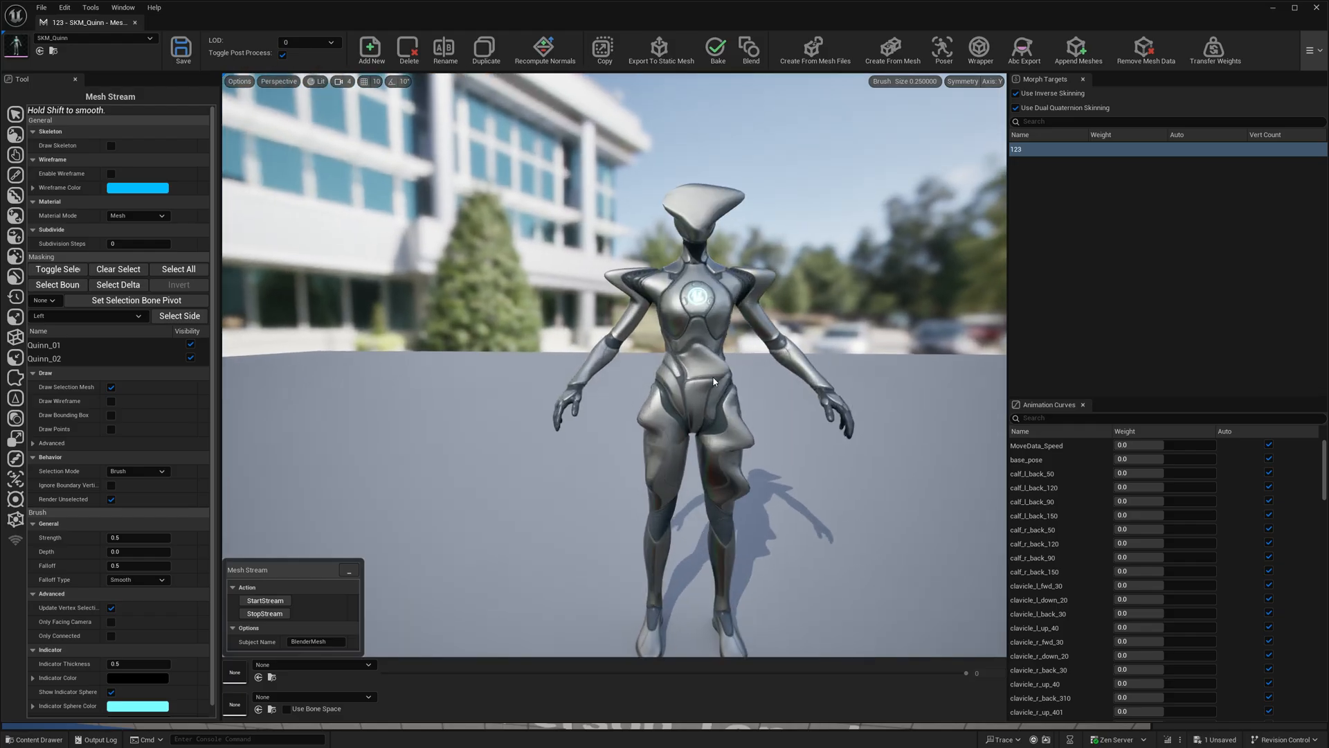
key(ctrl+z)
key(ctrl+z)
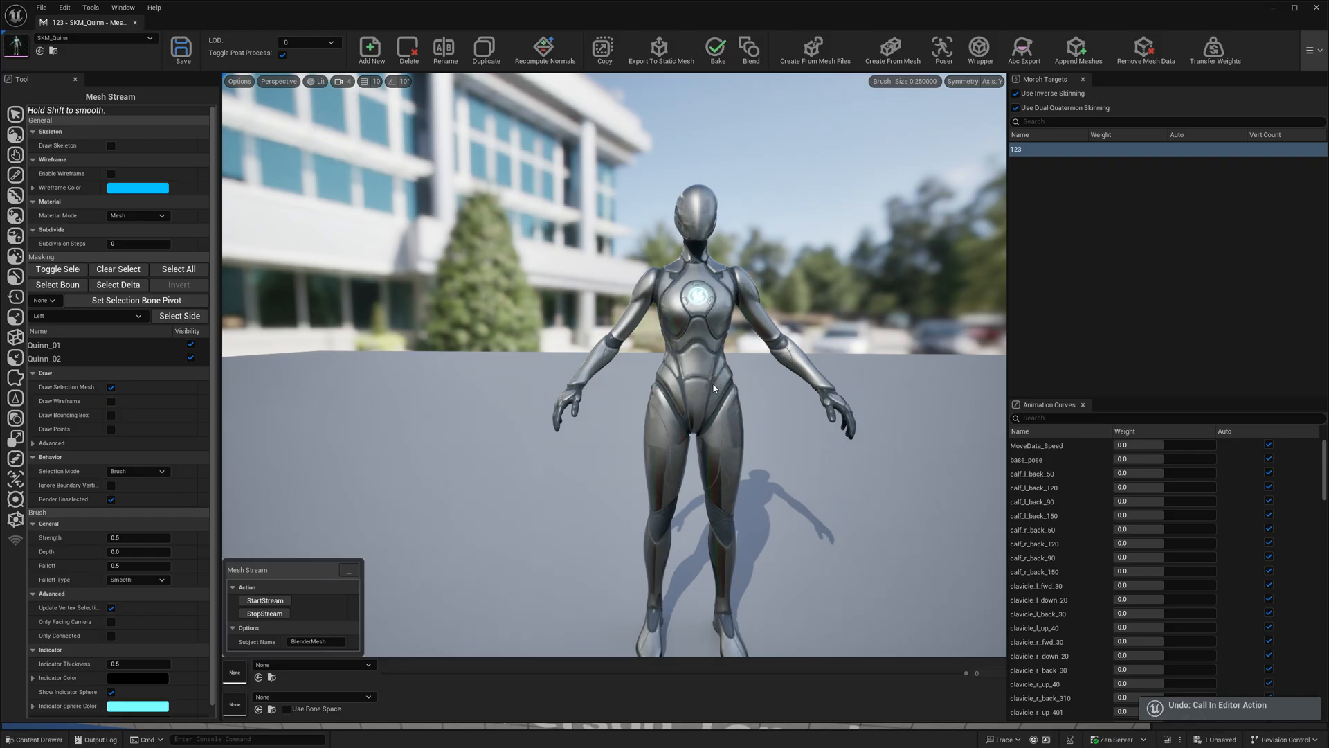
key(ctrl+y)
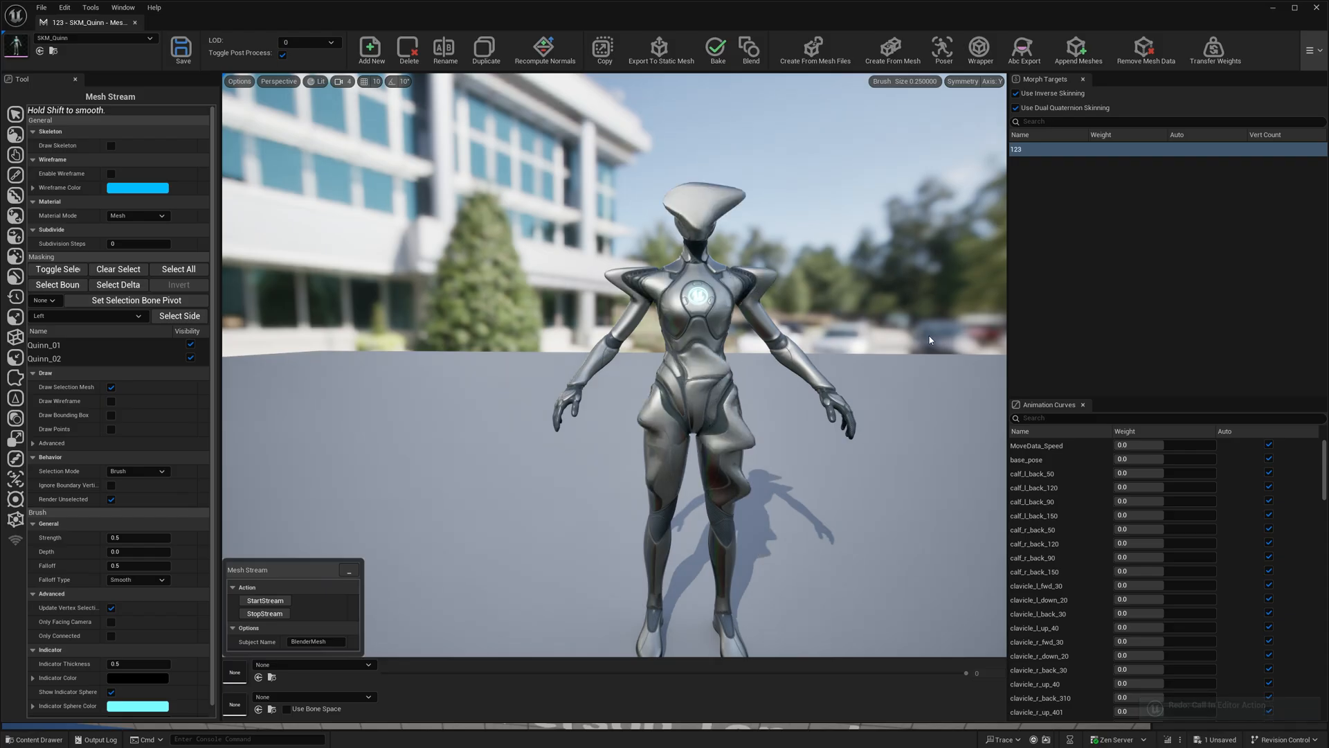
Apply the sculpted changes to morph target 123 and confirm
right_click(1055, 150)
click(1094, 182)
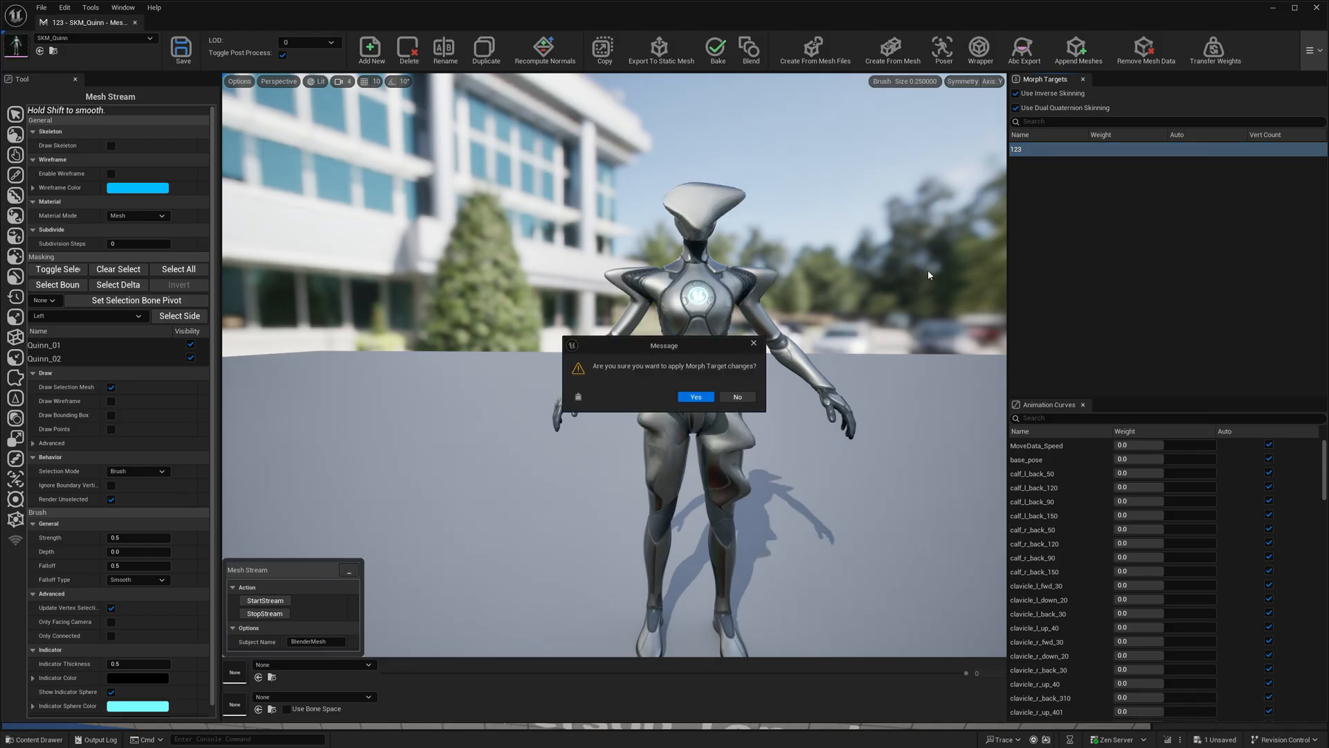
click(695, 396)
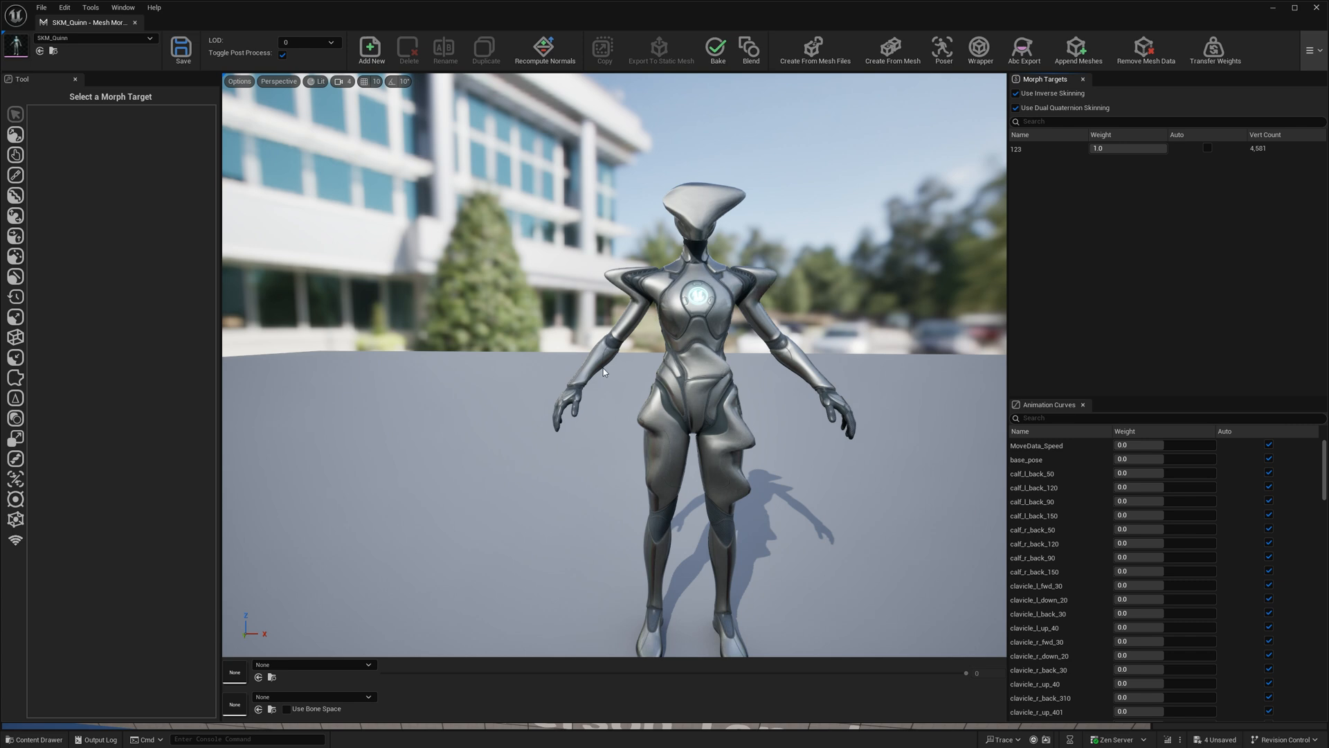